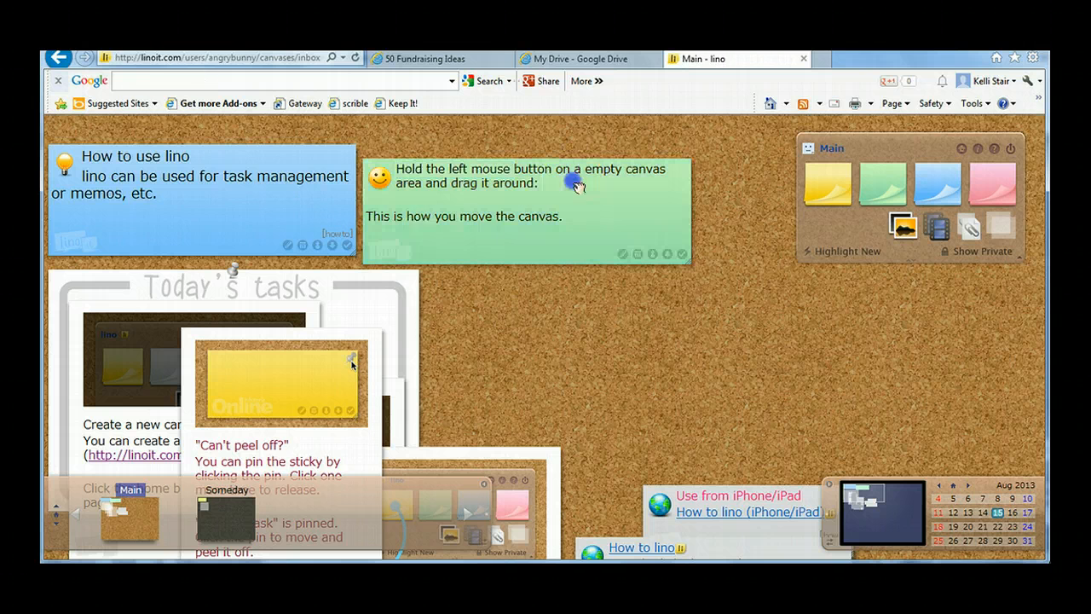
right_click(395, 175)
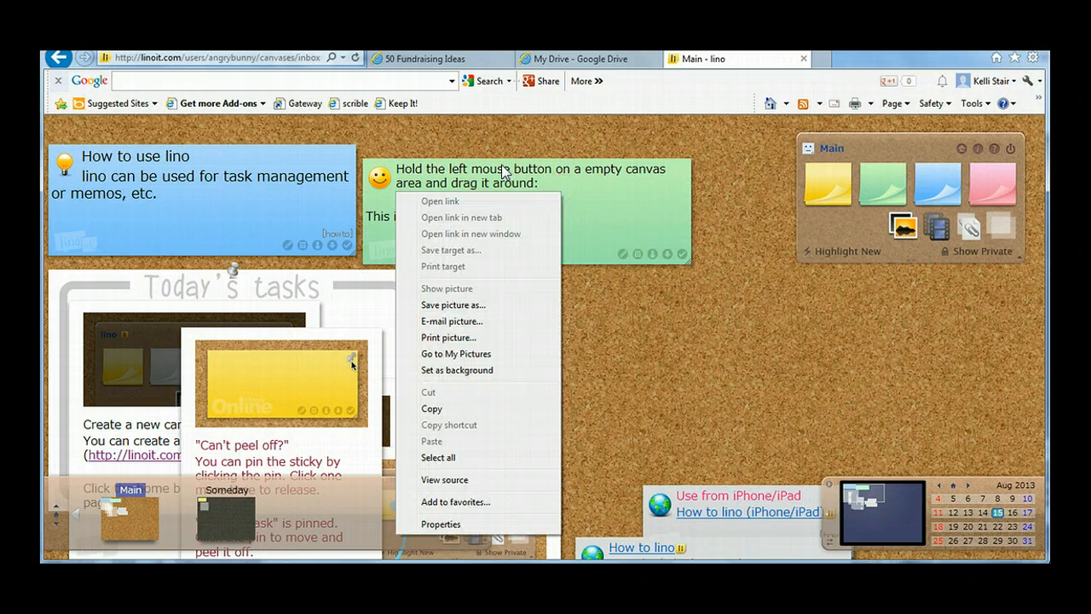
left_click(648, 292)
left_click_drag(520, 173, 584, 191)
left_click(524, 179)
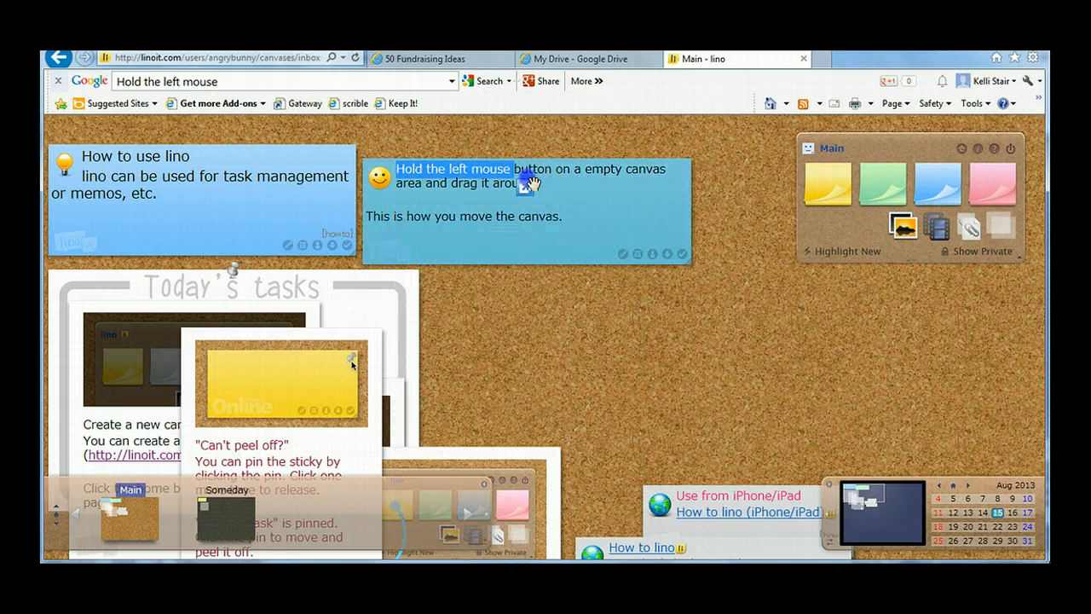
left_click(381, 177)
left_click_drag(382, 179, 443, 201)
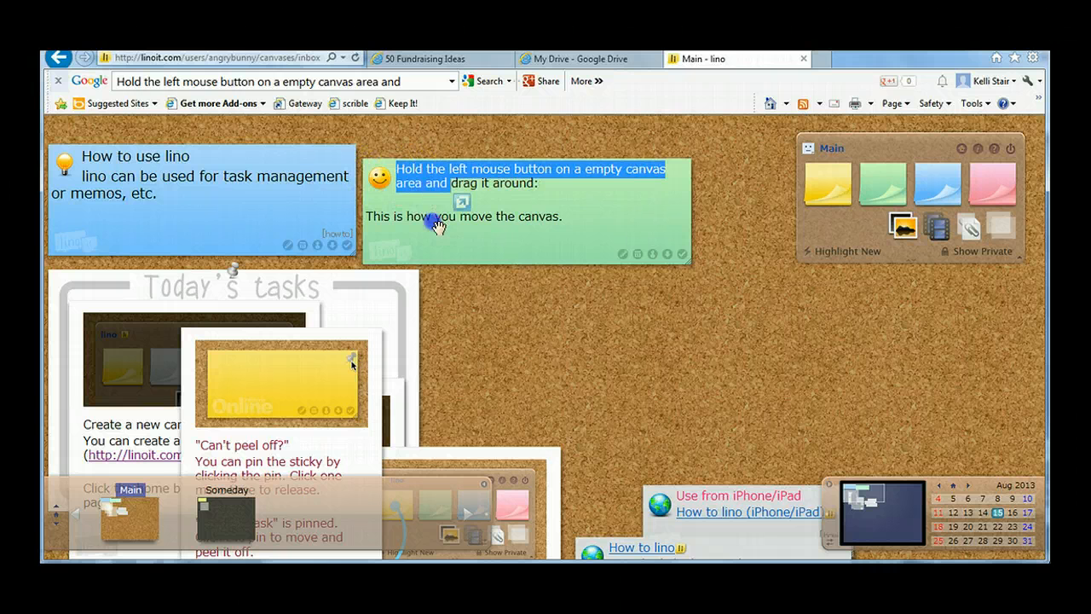
Step: Move the green "Hold the left mouse button" sticky to the empty space below the Main toolbox, and unpin the "Today's tasks" sticky
left_click(437, 218)
left_click_drag(451, 254, 785, 374)
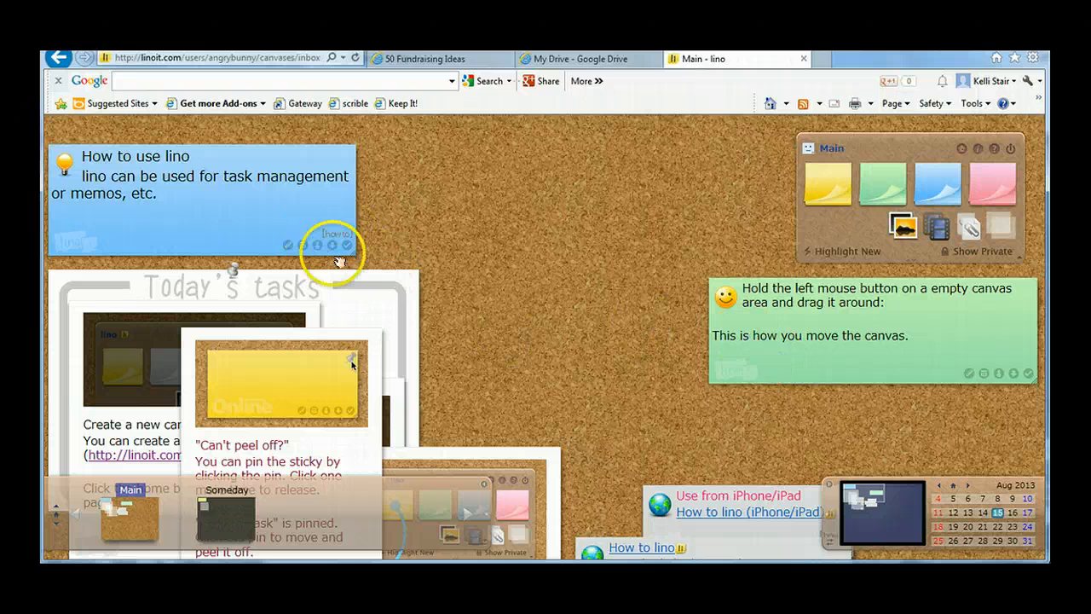
left_click(233, 274)
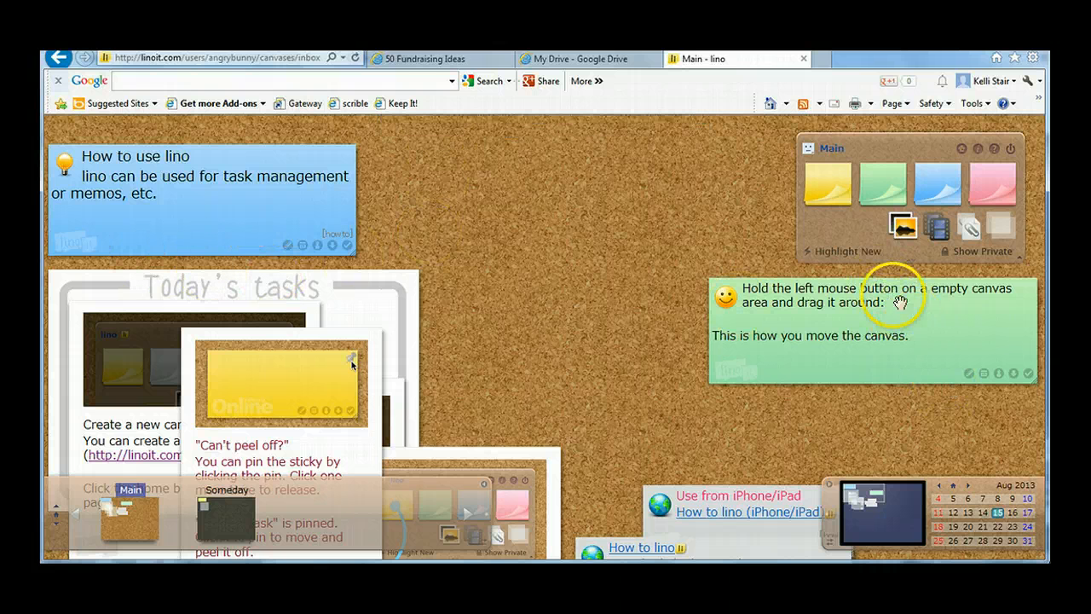
Step: Pin the green "Hold the left mouse button" sticky in place on the canvas
mouse_move(873, 282)
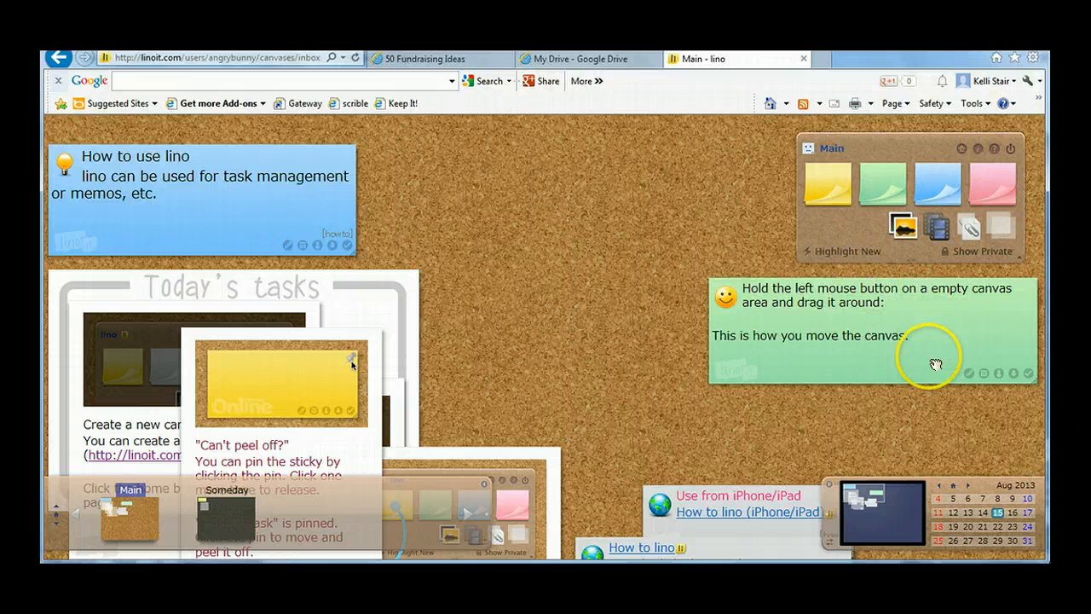
left_click(874, 280)
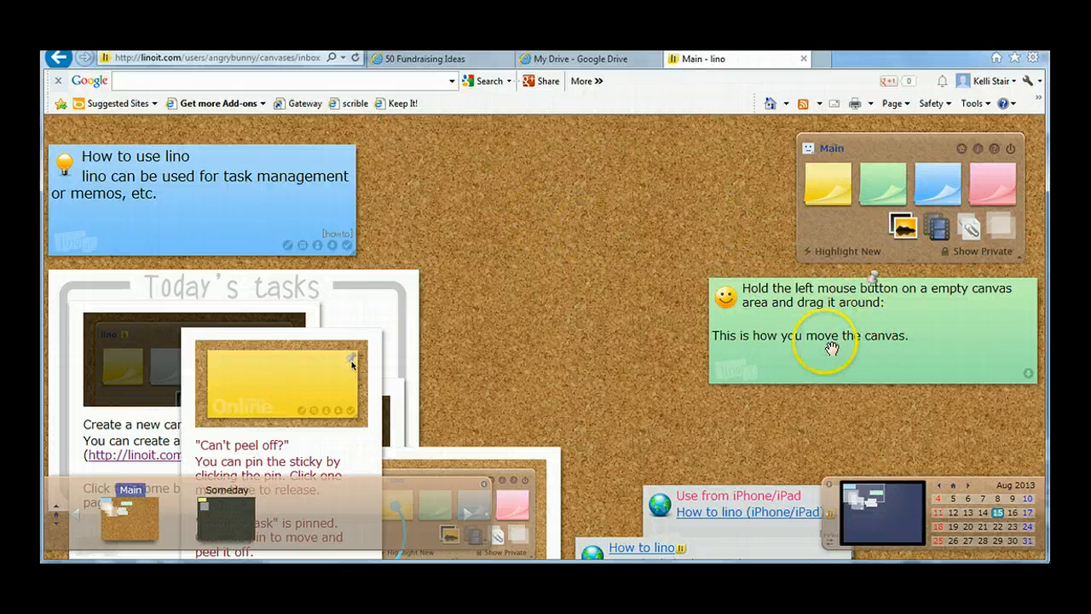
left_click(825, 377)
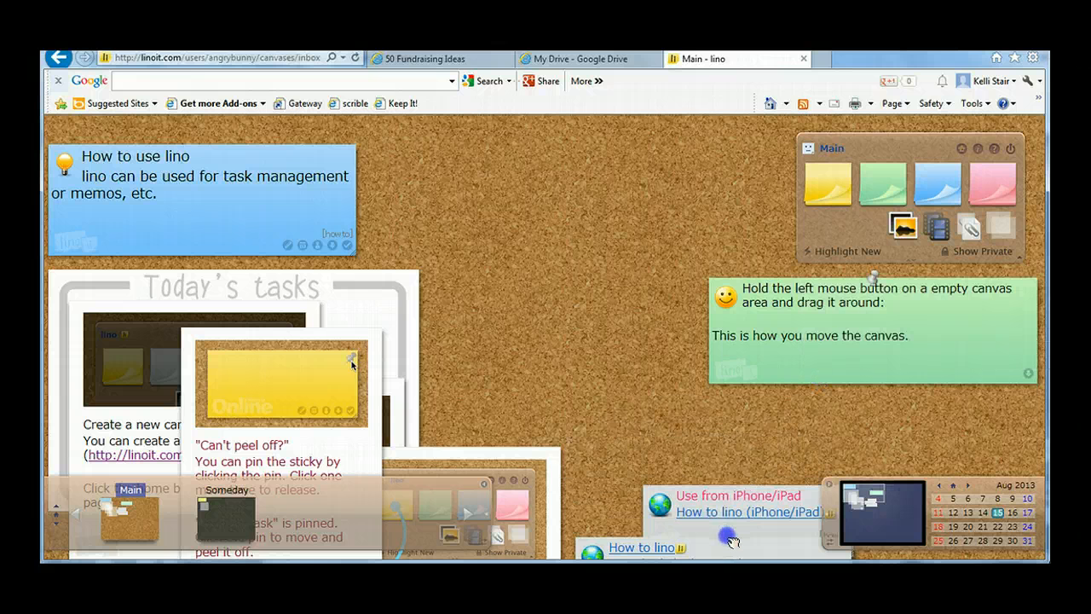
Step: Move the "Use from iPhone/iPad" sticky up to the empty space beside the Main toolbox
left_click_drag(731, 540, 652, 190)
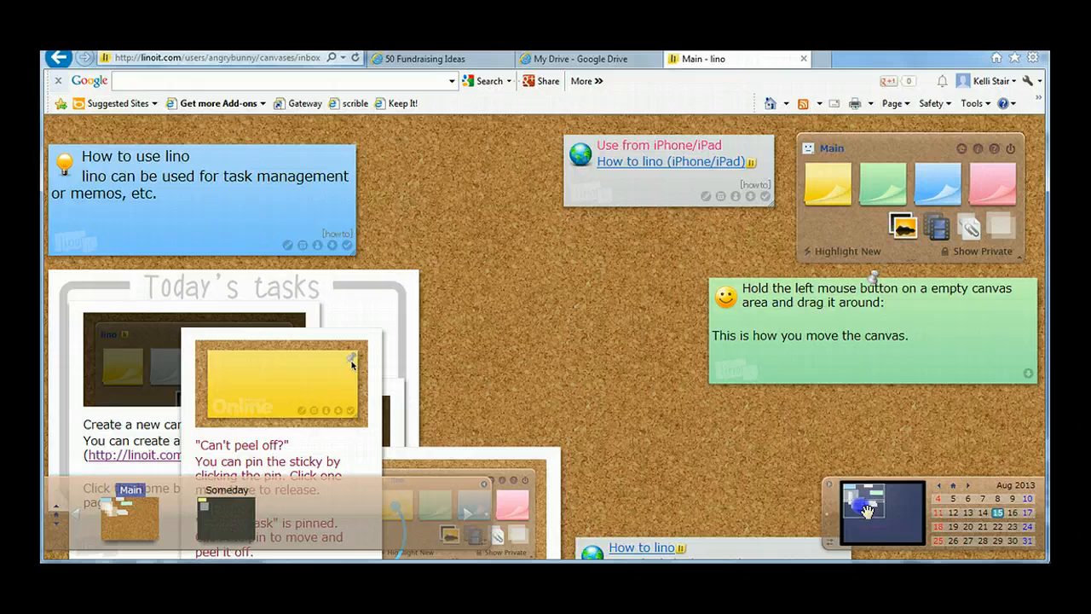
left_click(867, 509)
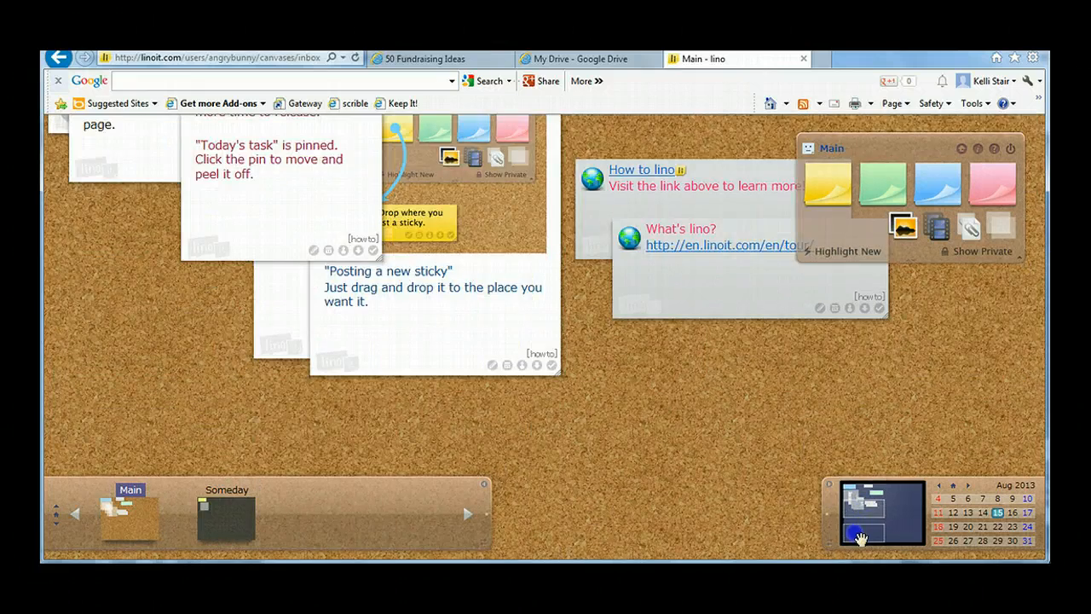
left_click(859, 536)
left_click_drag(877, 538, 863, 497)
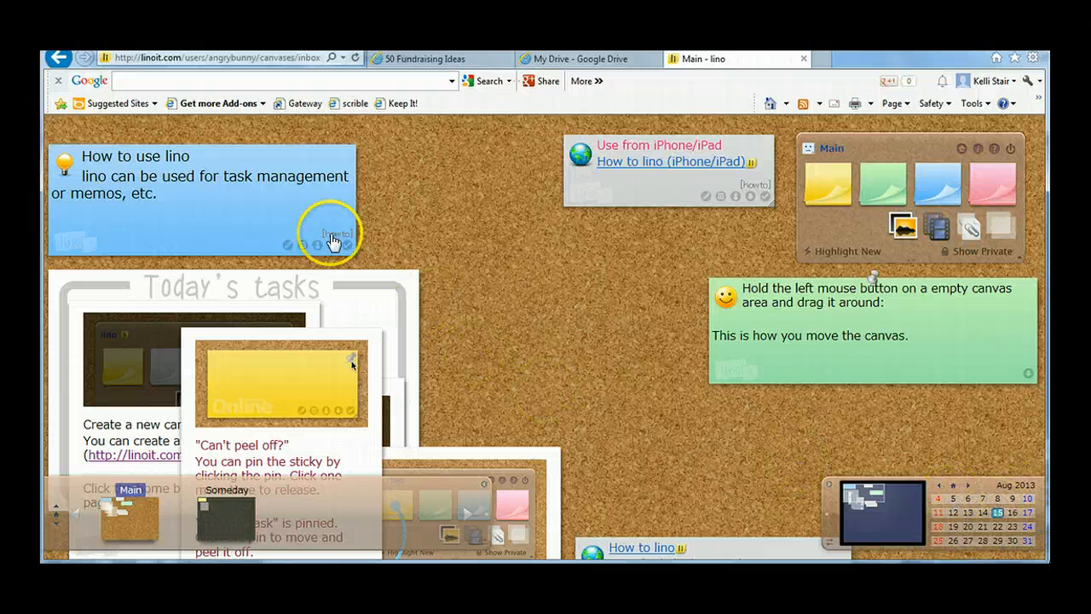
Step: Move the "Today's tasks" sticky to the middle of the canvas and the "Can't peel off?" sticky up over the blue "How to use lino" sticky
left_click_drag(346, 285, 607, 196)
left_click_drag(232, 328, 197, 128)
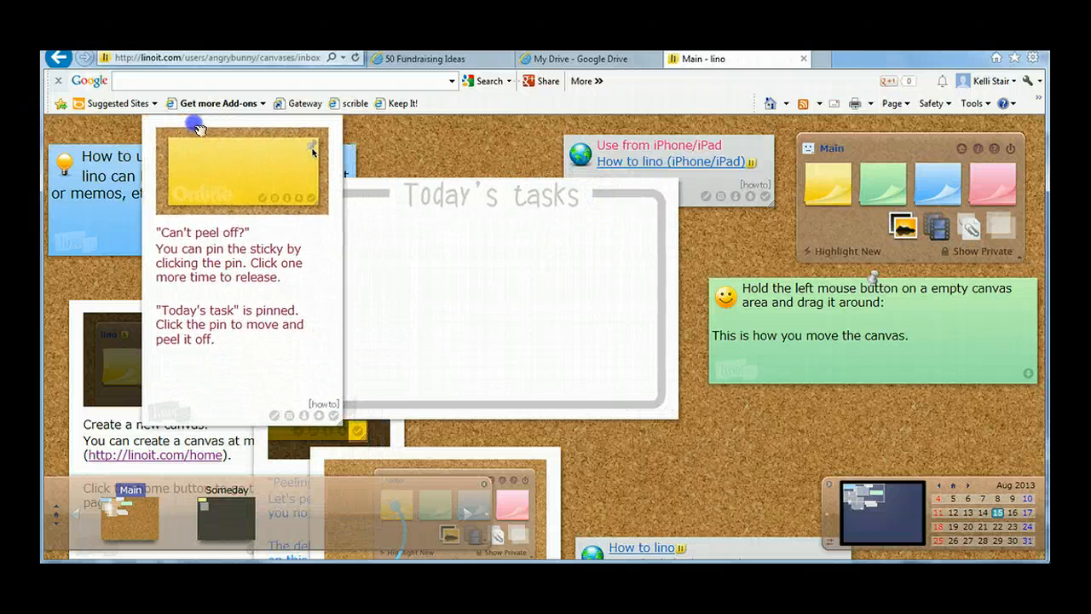
Step: Open and dismiss the send form of the "Can't peel off?" sticky, and copy that sticky to the Someday canvas
left_click(304, 416)
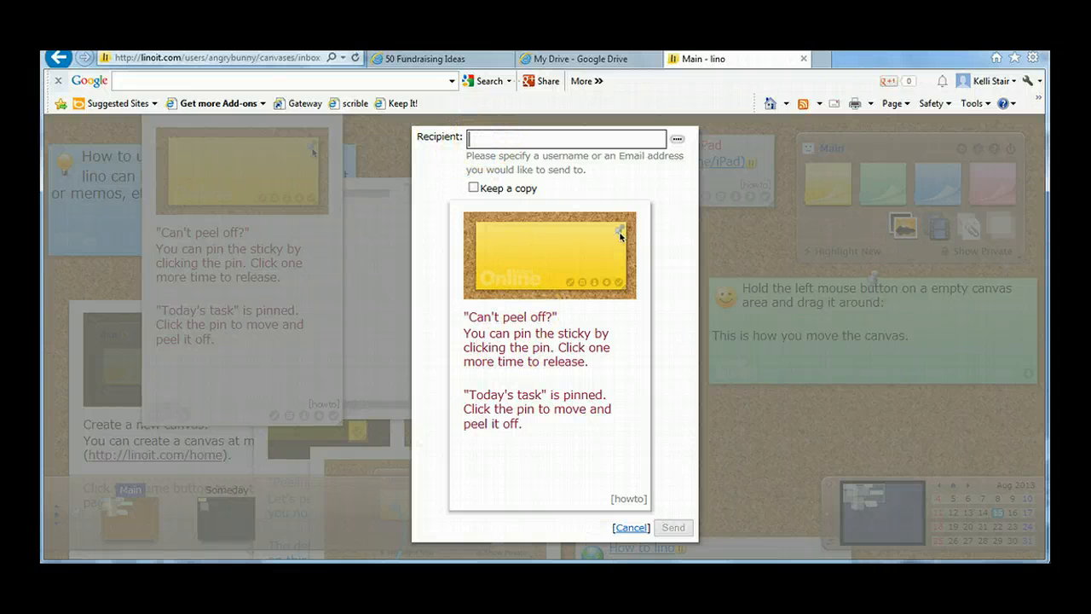
left_click(631, 528)
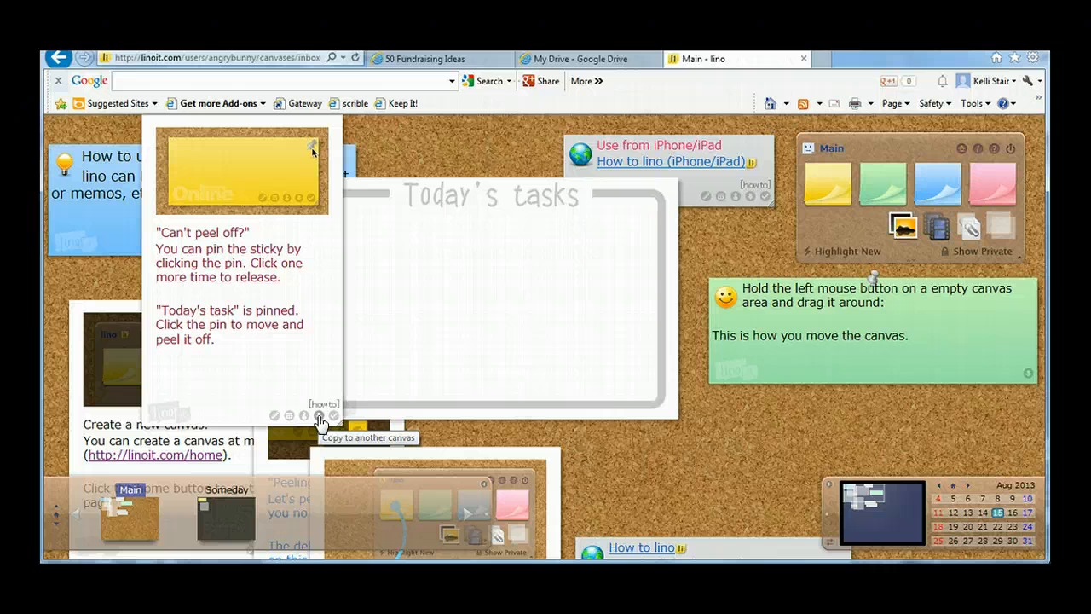
left_click(320, 417)
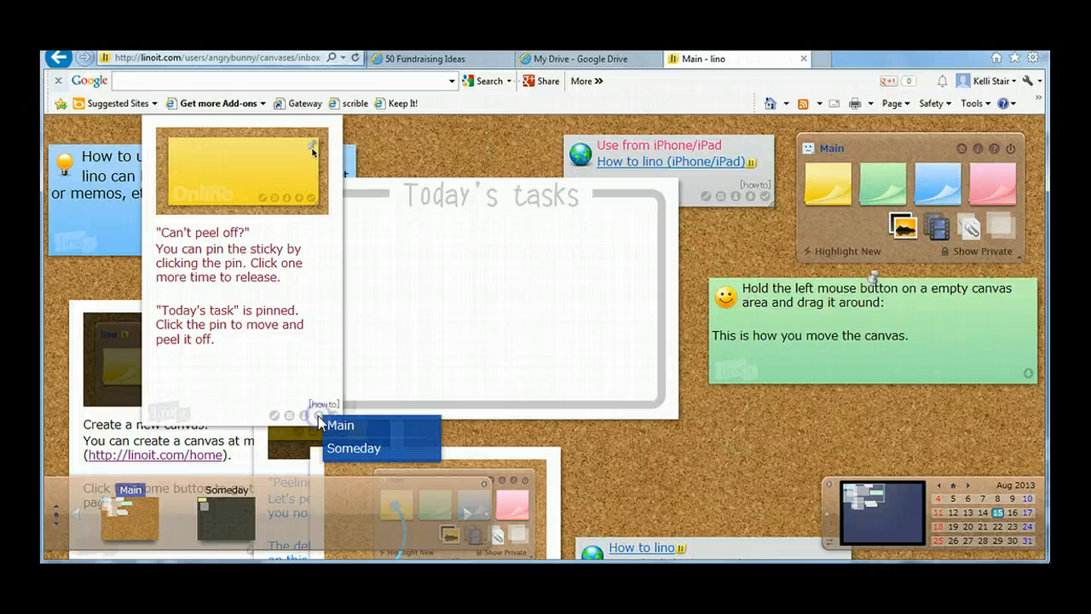
left_click(369, 457)
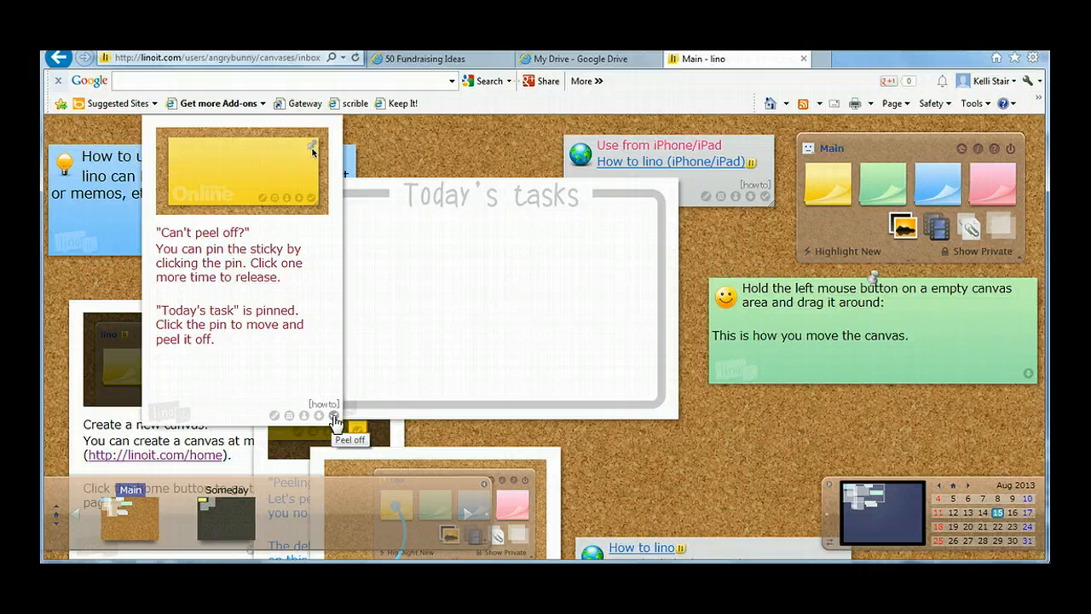
Step: Peel off the "Can't peel off?" sticky and undo its removal
left_click(334, 418)
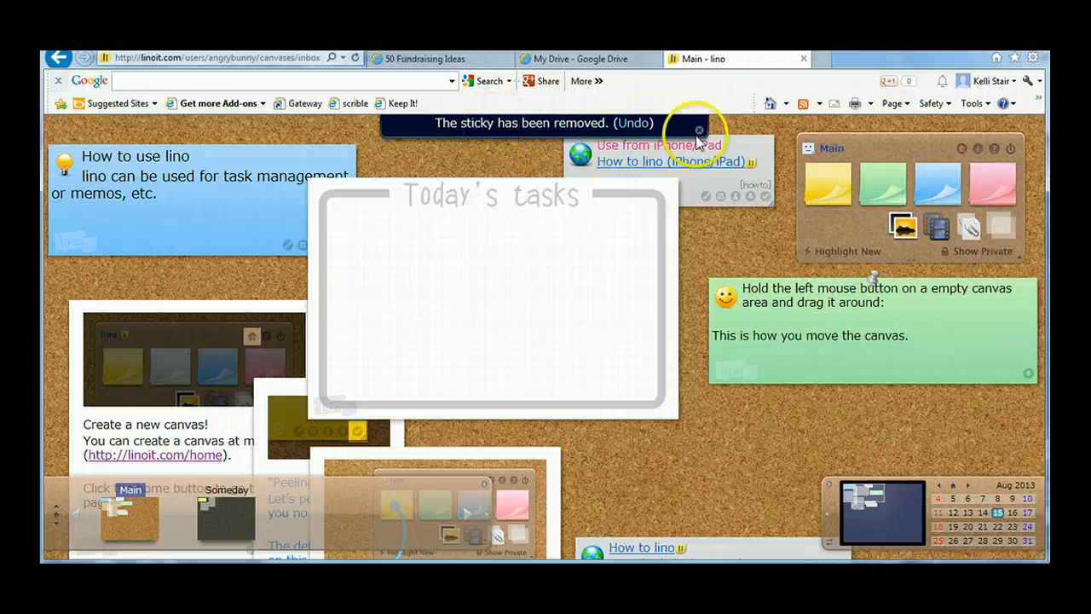
left_click(638, 123)
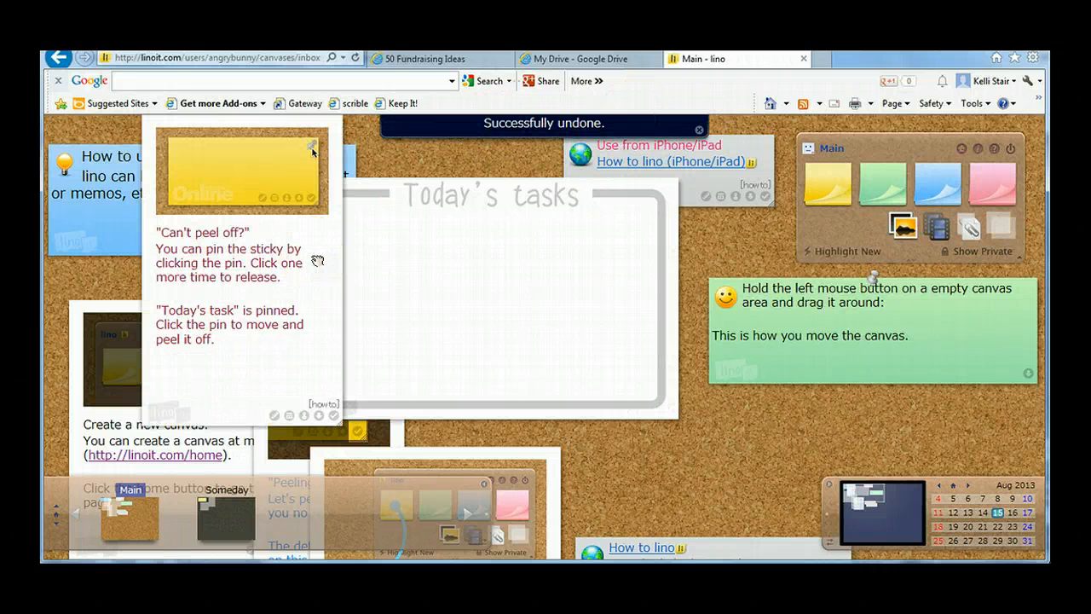
left_click(466, 231)
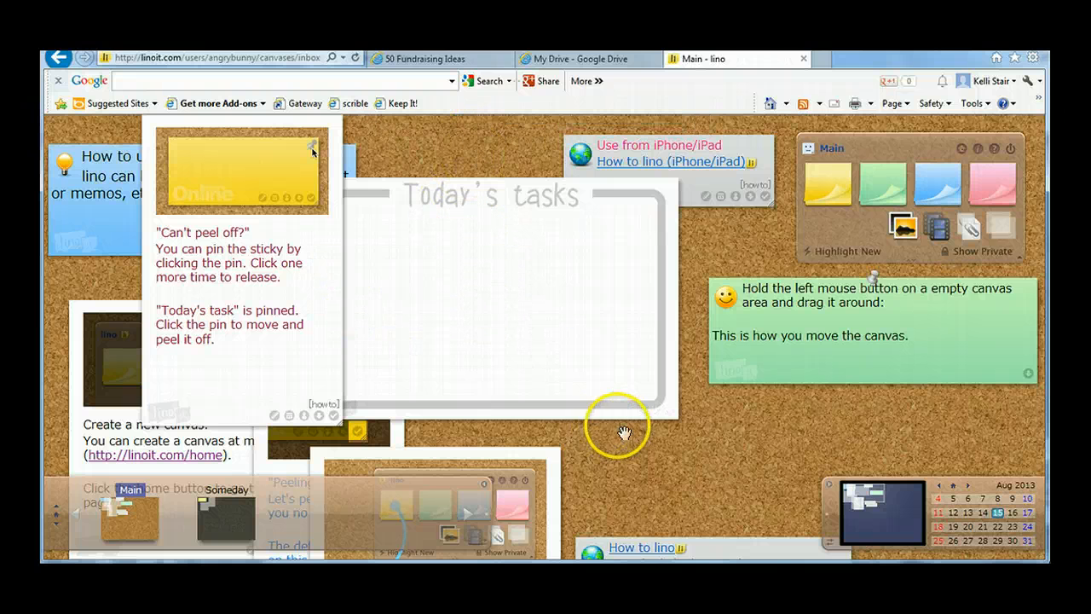
scroll(624, 432, "down", 3)
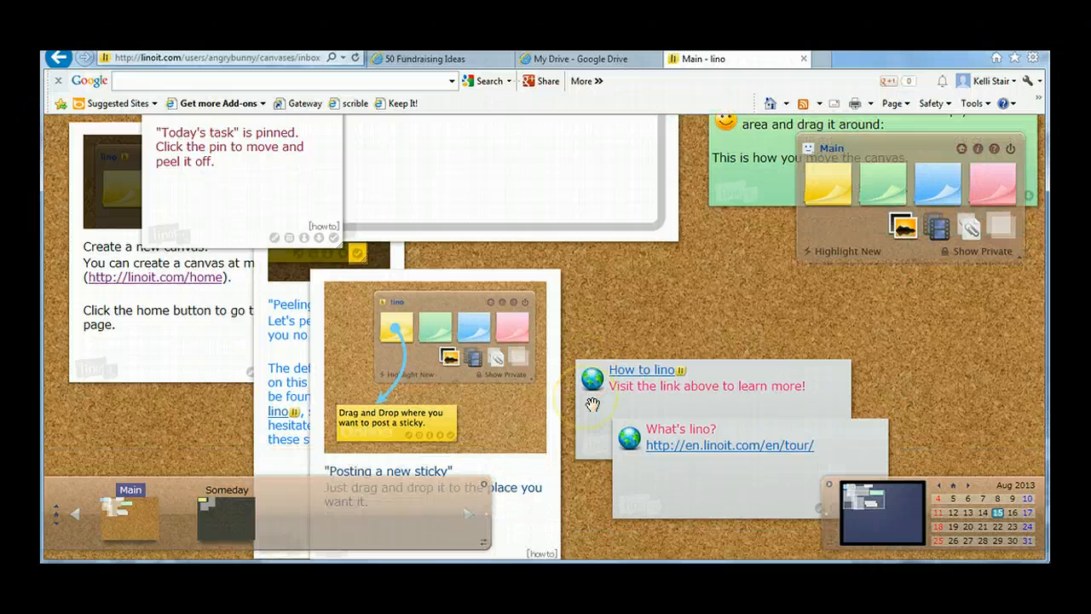
scroll(597, 383, "down", 2)
scroll(616, 358, "up", 4)
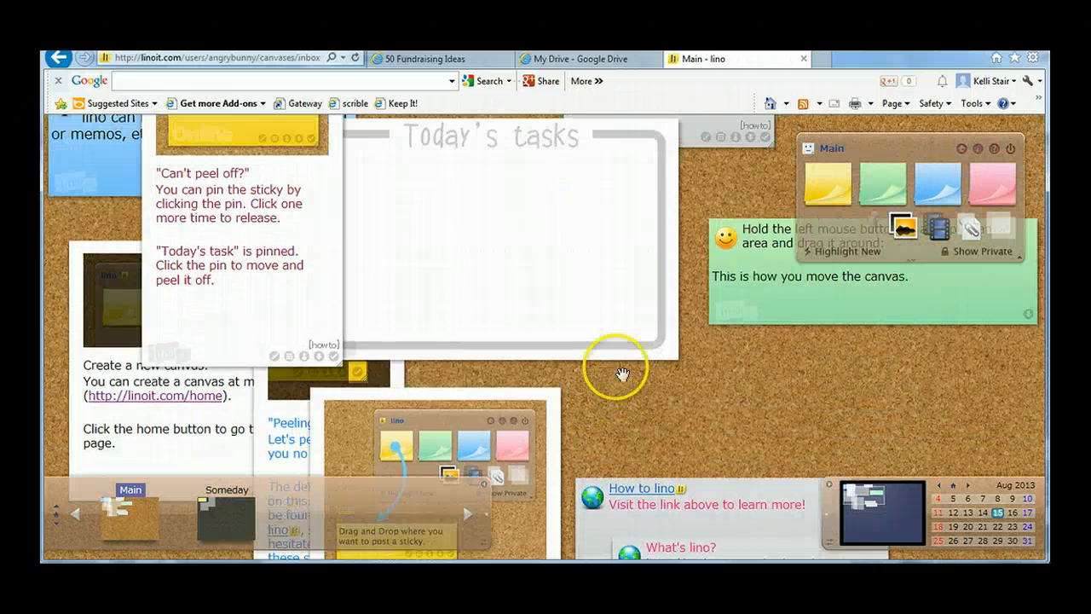
scroll(622, 372, "up", 1)
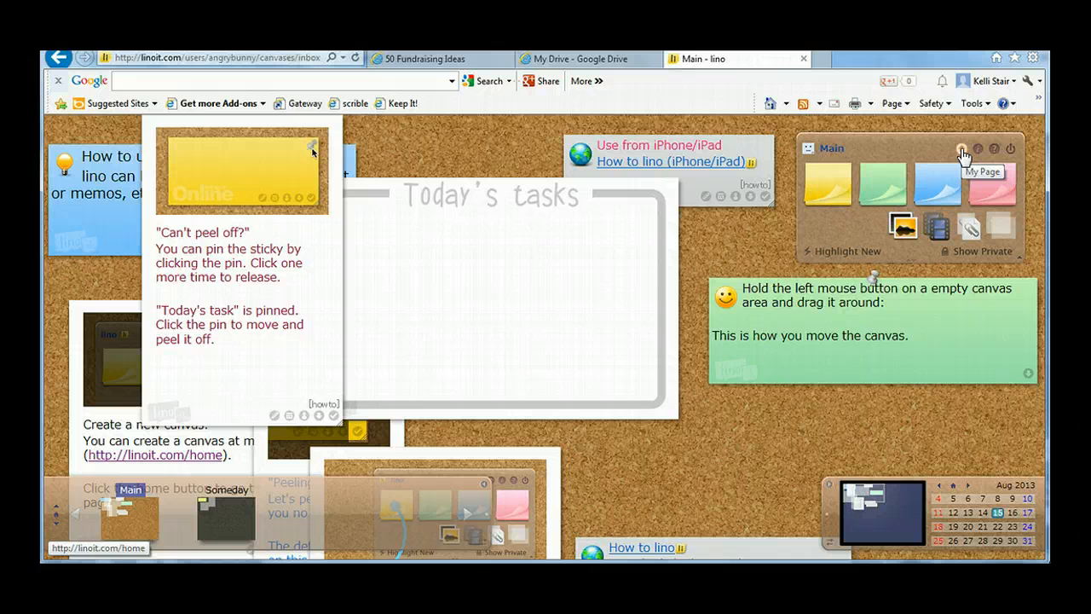
Step: Start a new canvas from My Page, name it "demo", and choose the green woven lino background
left_click(961, 151)
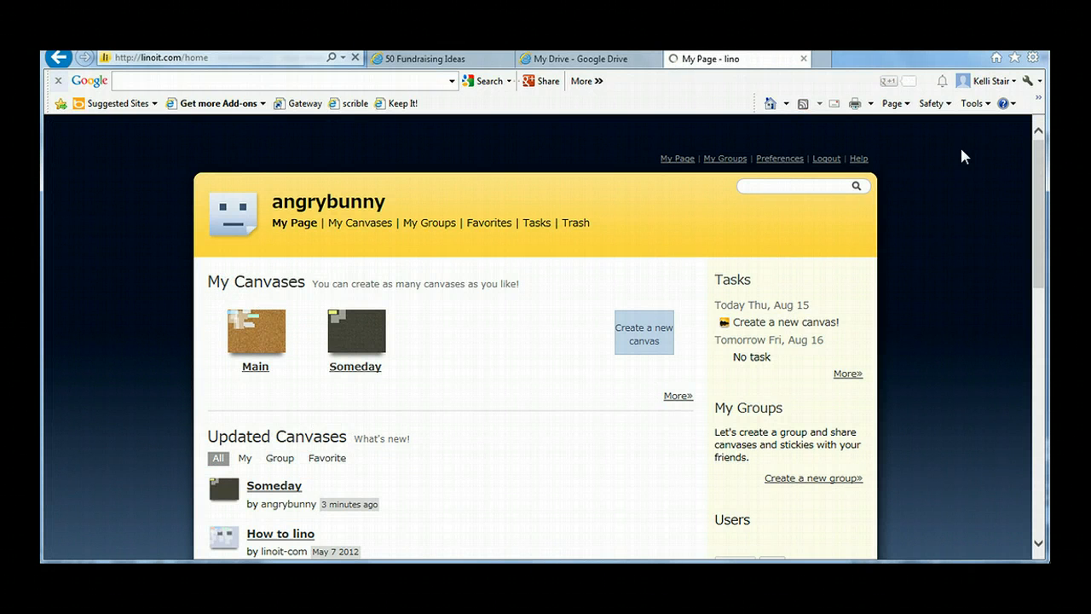
left_click(645, 341)
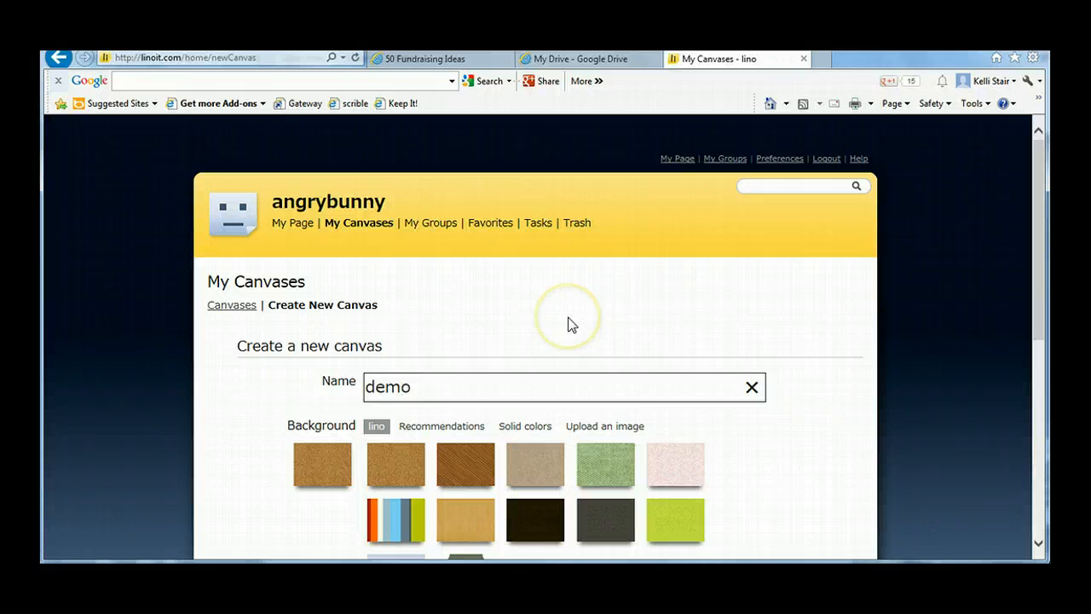
scroll(682, 439, "down", 3)
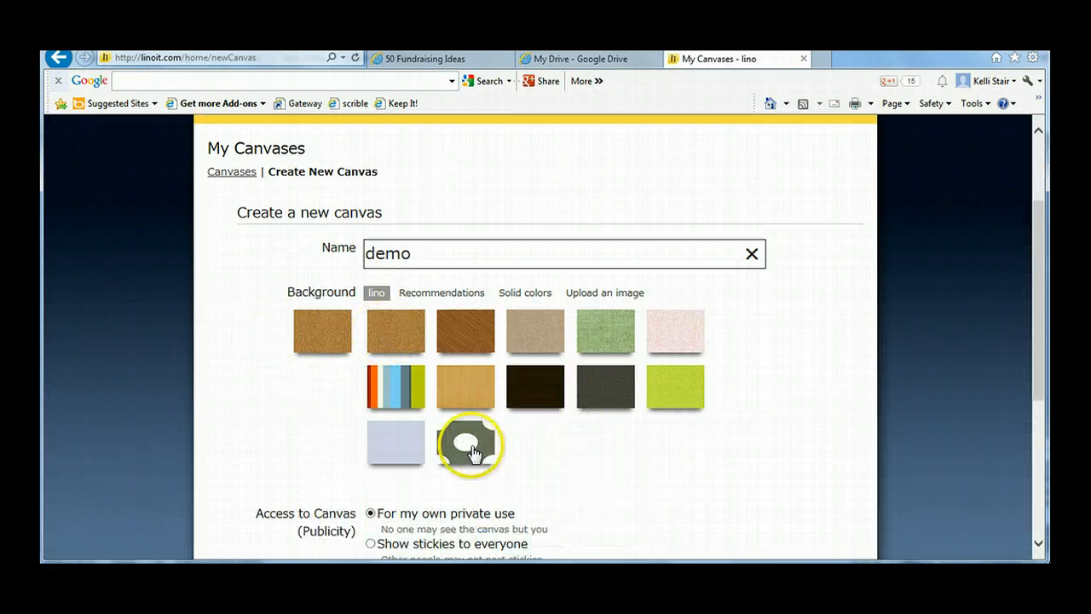
left_click(610, 333)
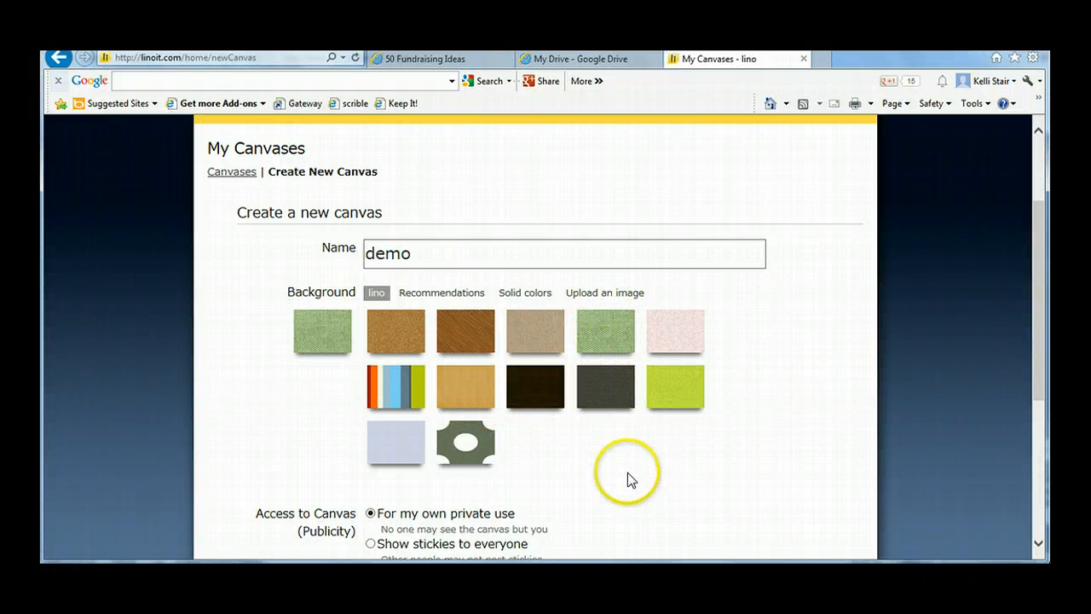
Step: Try the "Everyone may post stickies" access option for the new canvas, and set the access to "Show stickies to everyone"
scroll(628, 472, "down", 5)
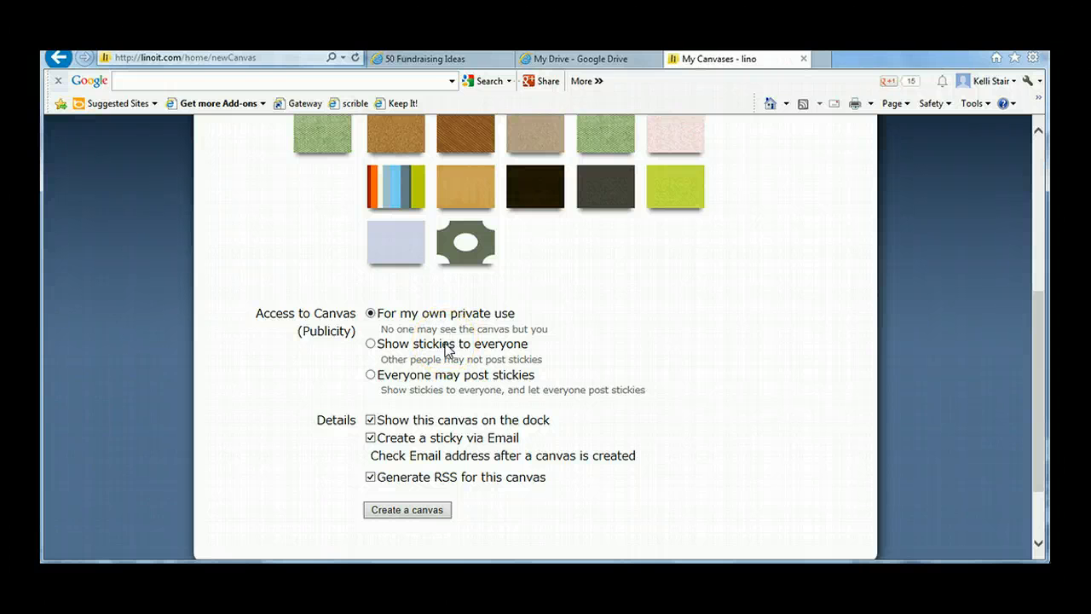
left_click(370, 343)
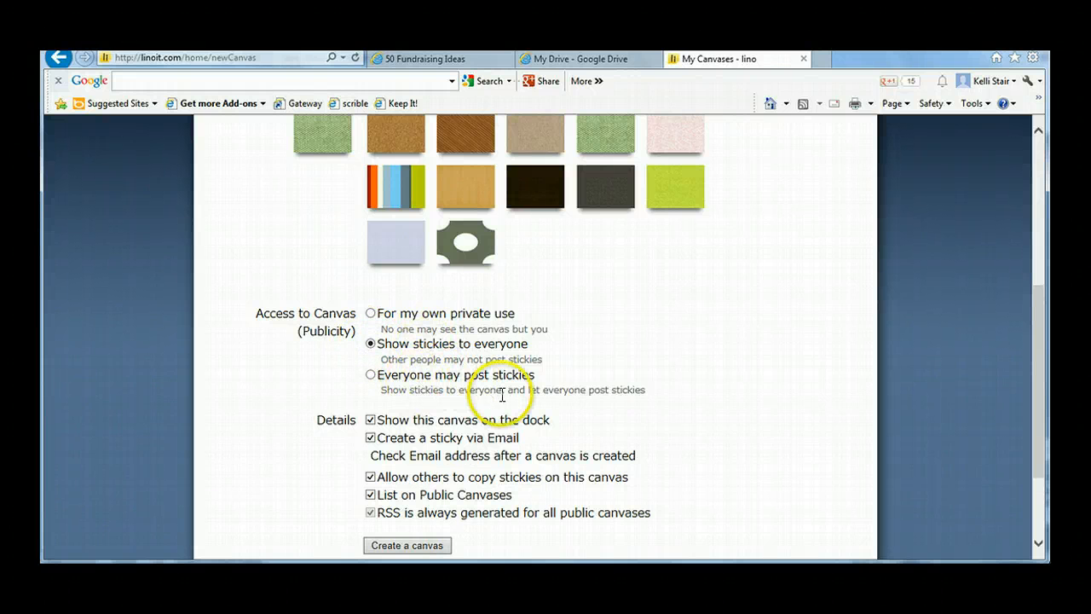
left_click(370, 375)
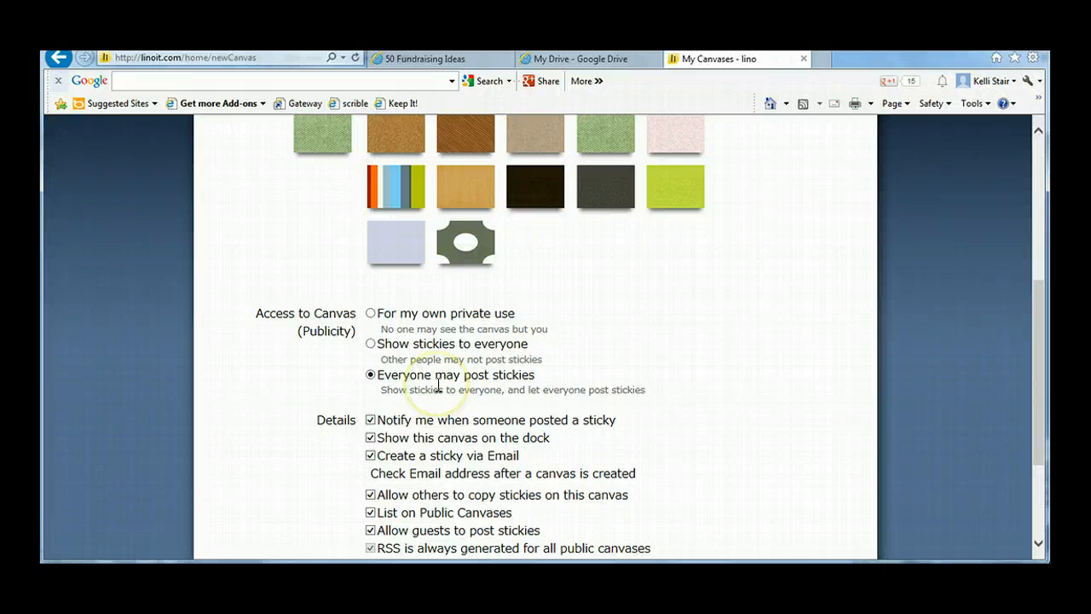
left_click(370, 343)
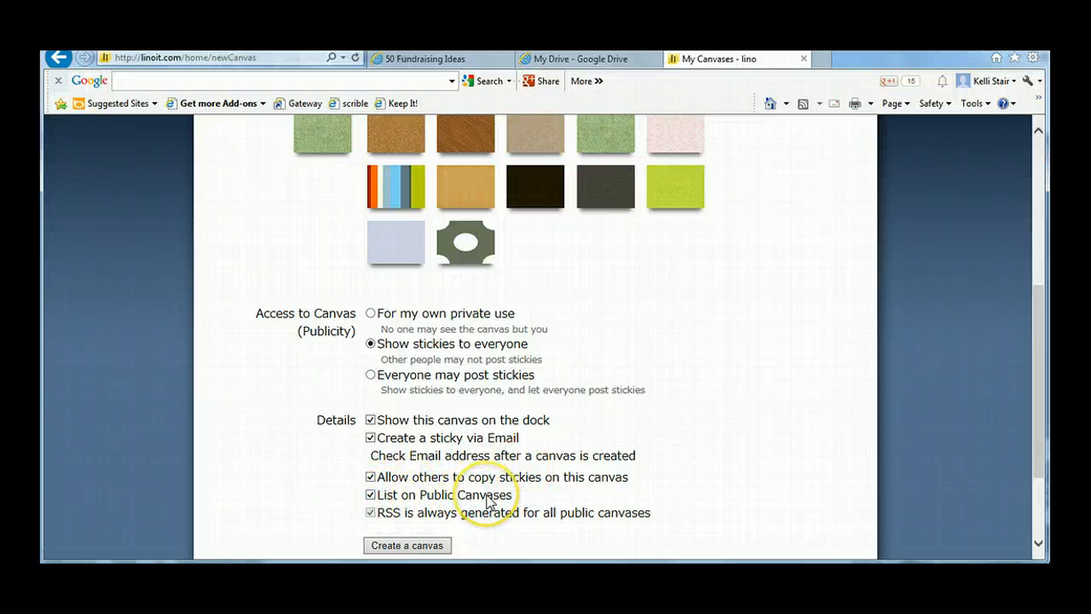
Step: Turn off the dock, sticky via Email, copying and Public Canvases options of the new canvas, and turn them all back on
left_click(370, 495)
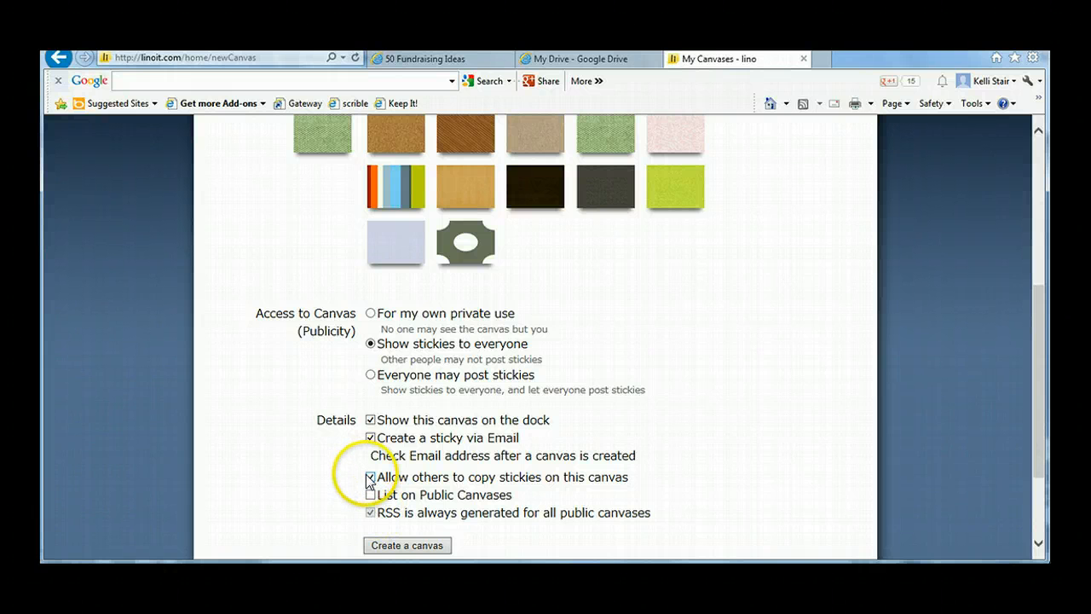
left_click(370, 478)
left_click(370, 438)
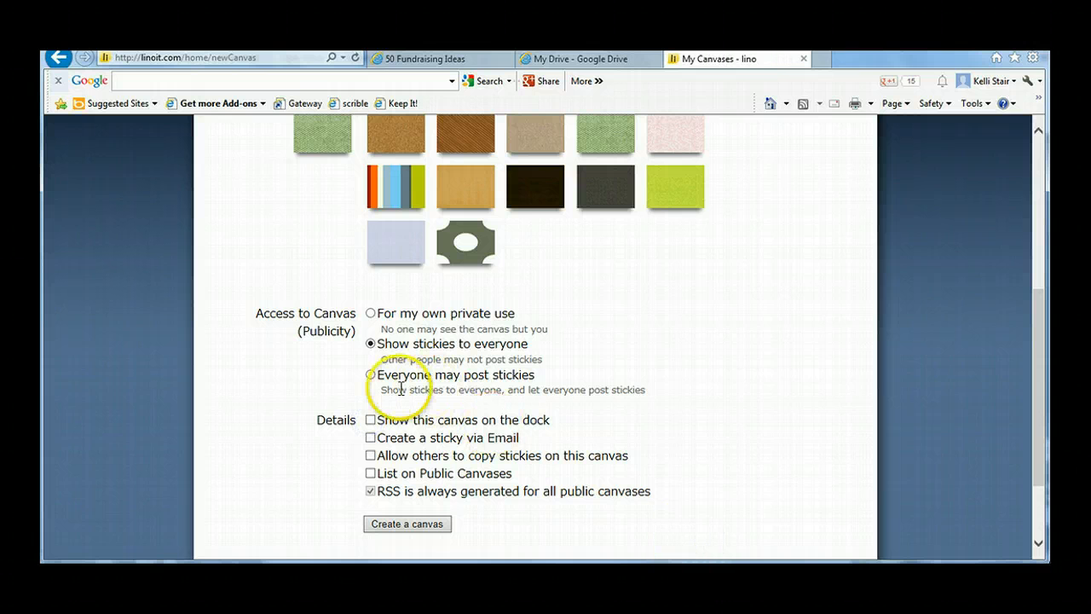
left_click(370, 439)
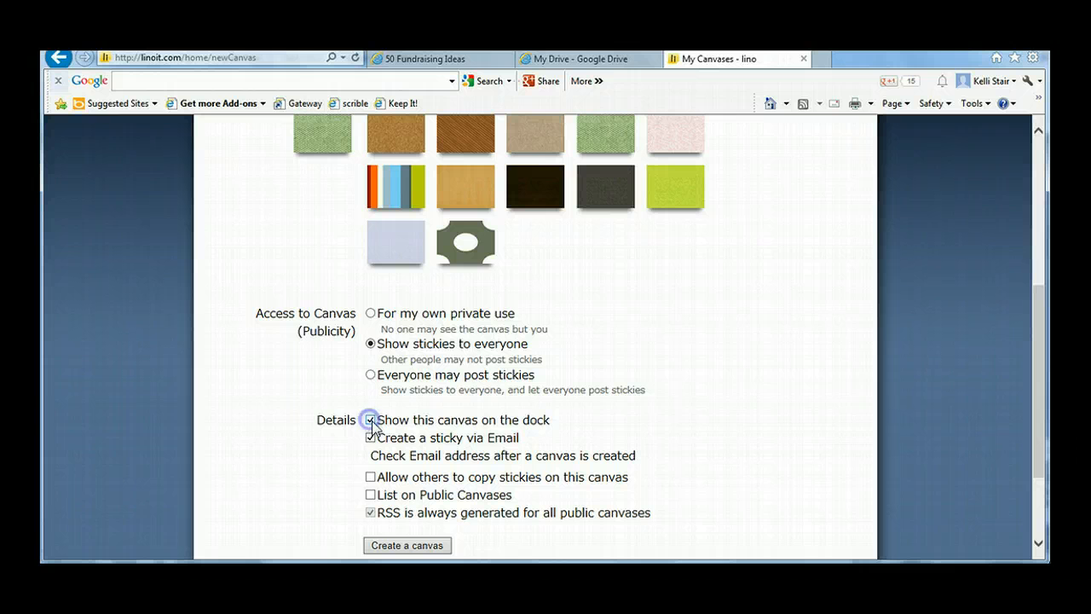
left_click(370, 477)
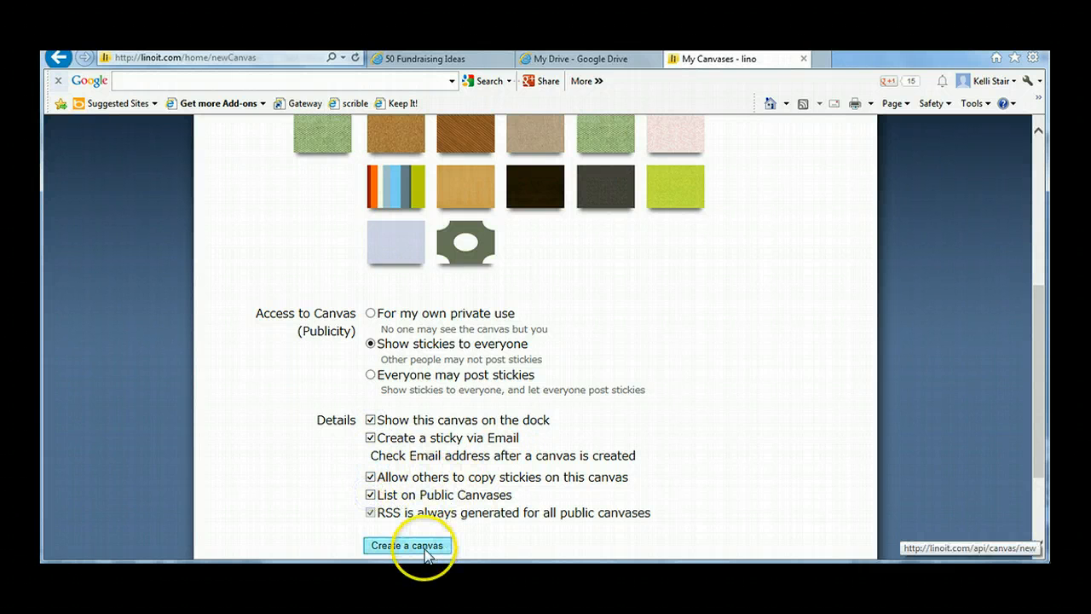
scroll(512, 522, "down", 2)
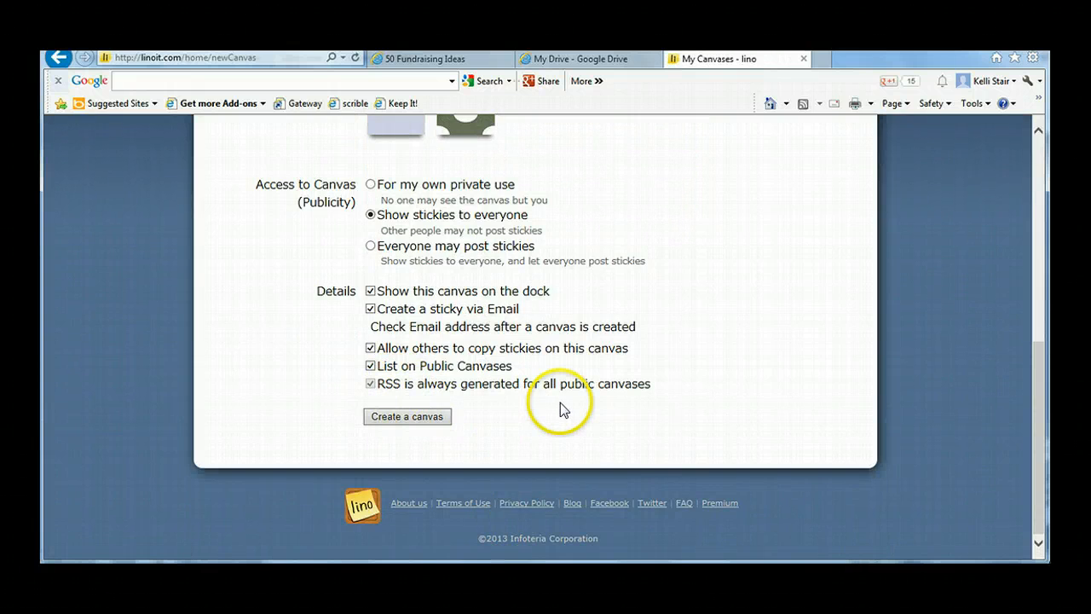
Step: Try the "Everyone may post stickies" access option with sticky notifications and the Public Canvases listing turned off
scroll(560, 402, "up", 5)
scroll(560, 403, "down", 3)
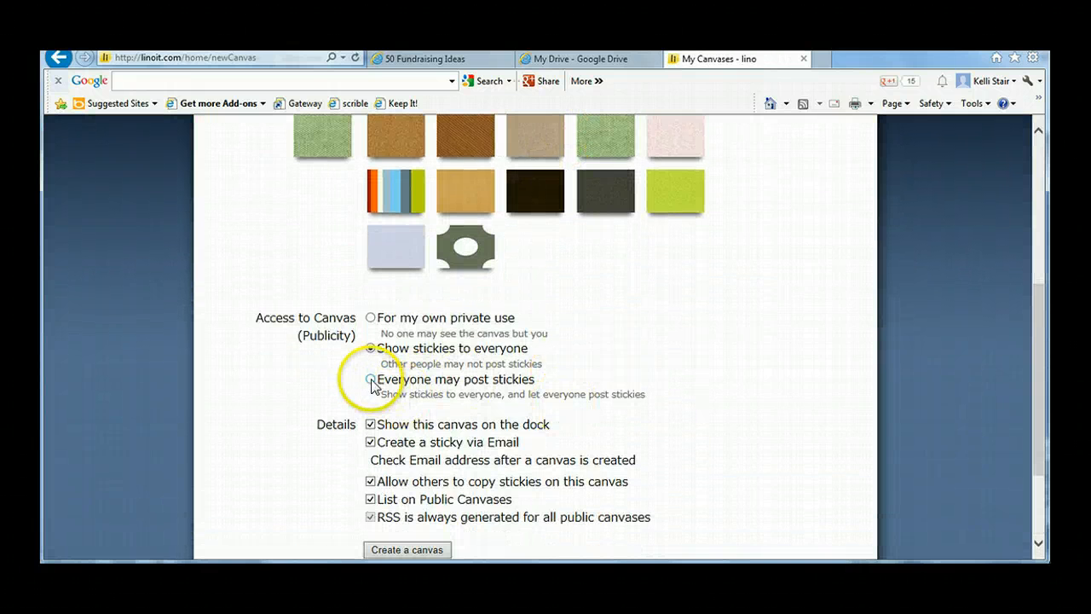
left_click(370, 378)
scroll(587, 383, "down", 3)
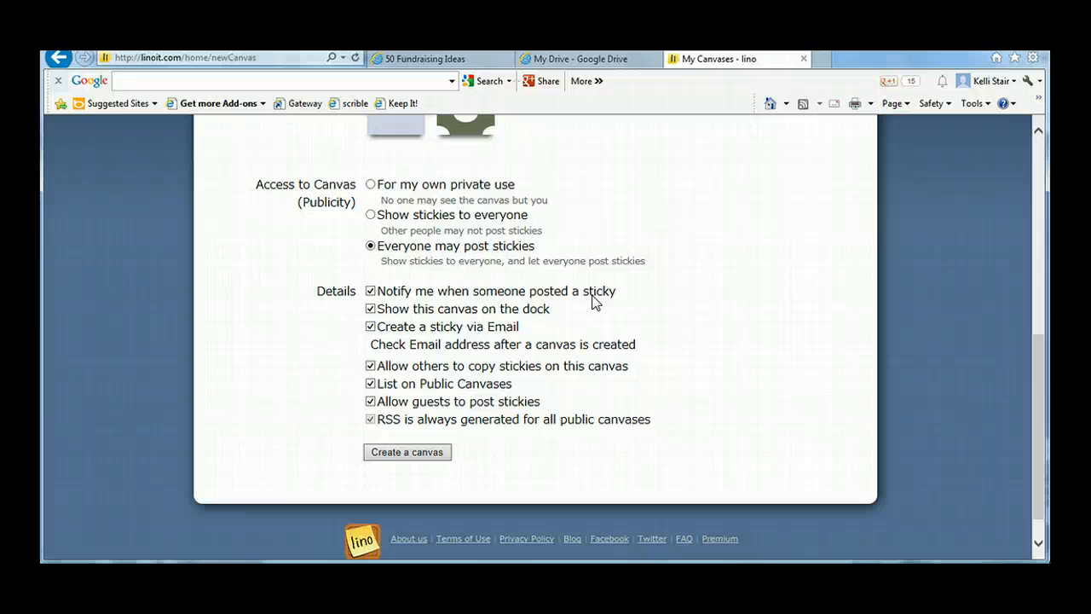
left_click(370, 291)
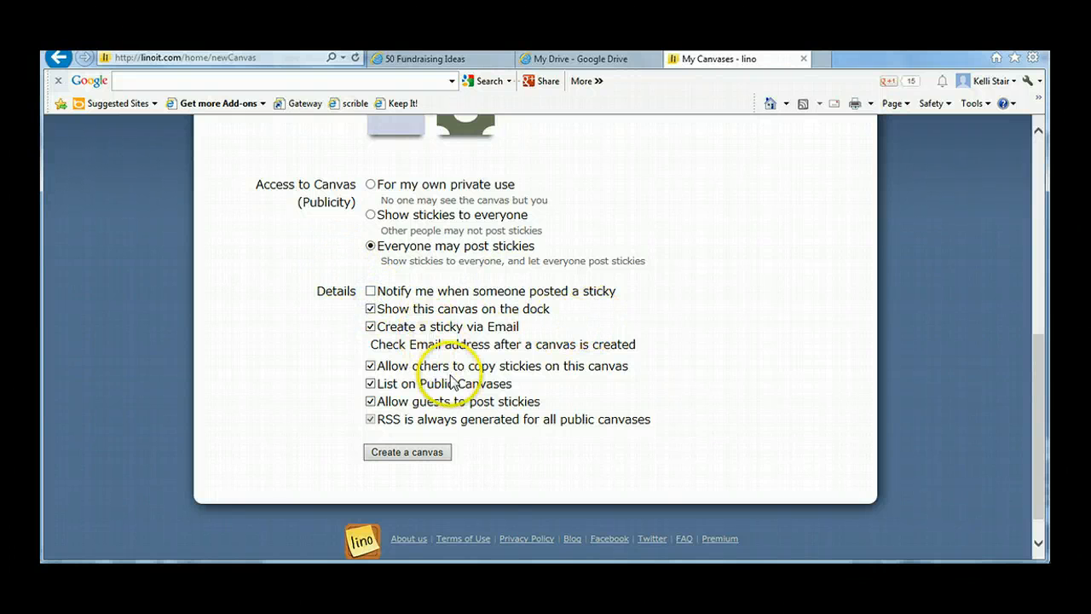
left_click(370, 384)
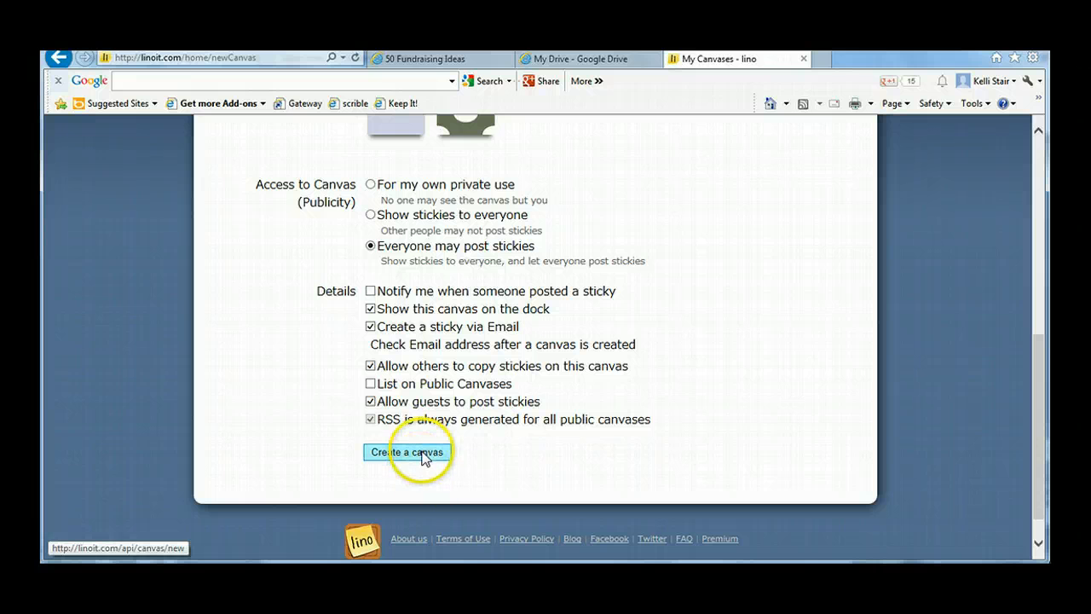
Step: Set the canvas access to "For my own private use" and create the canvas
left_click(370, 184)
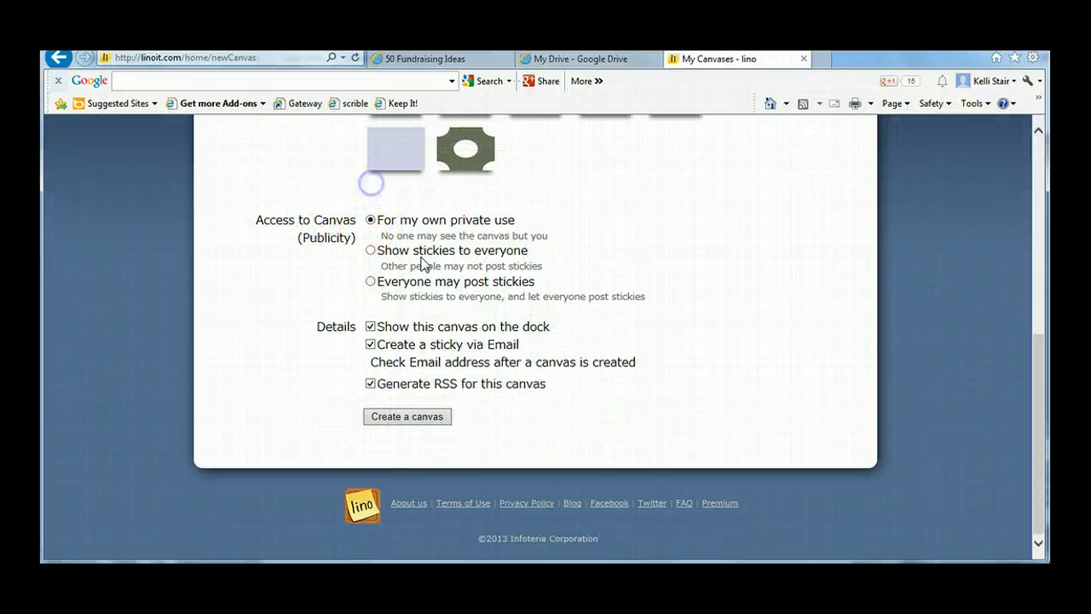
left_click(426, 416)
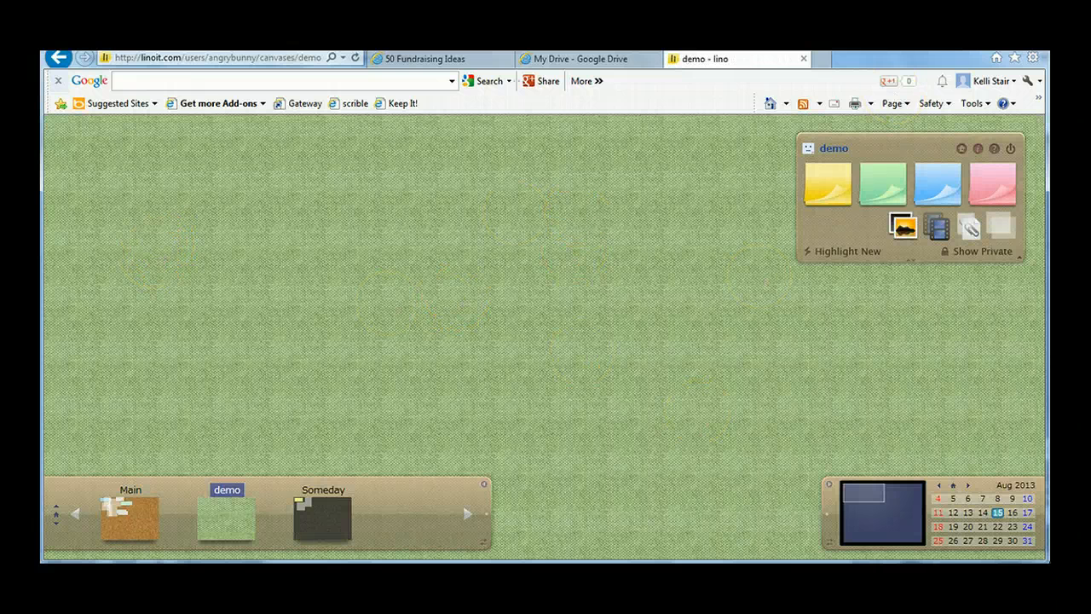
Step: Start a yellow sticky reading "Welcome!!!", trying blue and the largest font before settling on red text in the smallest font
left_click(827, 175)
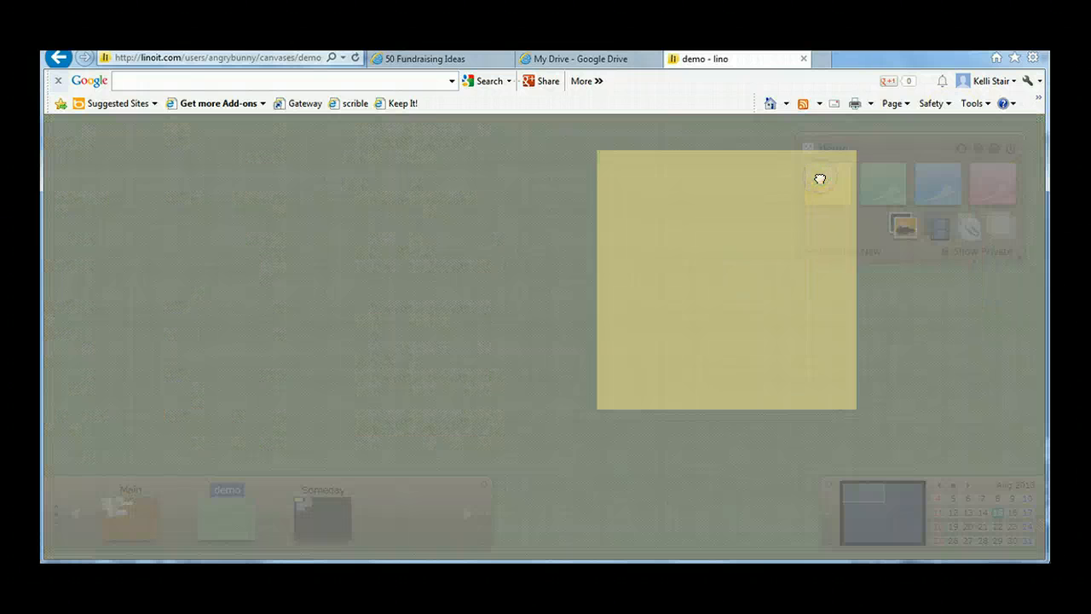
left_click(457, 157)
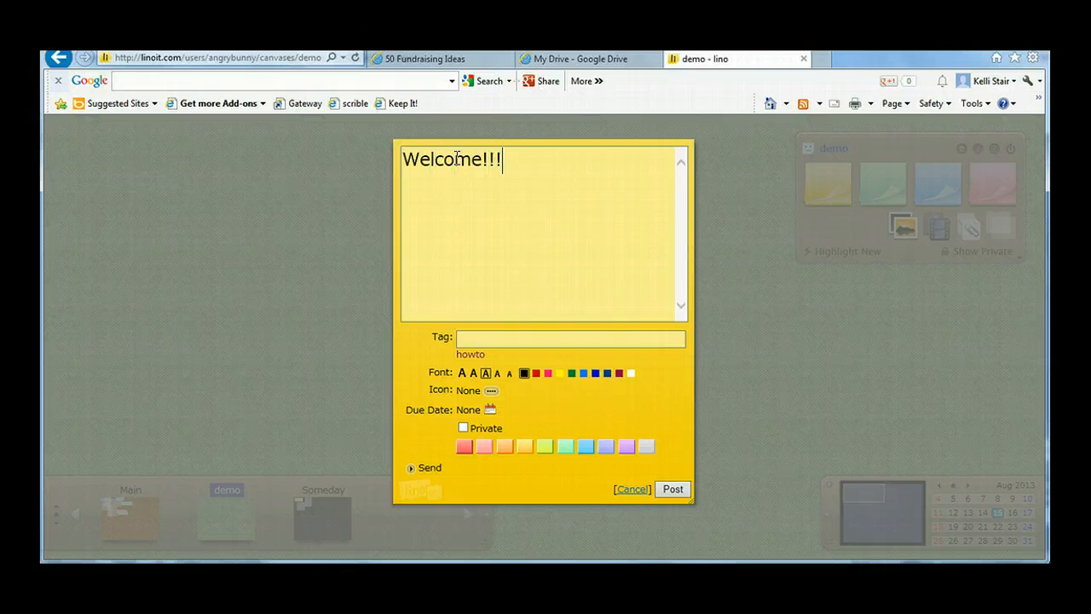
left_click(595, 373)
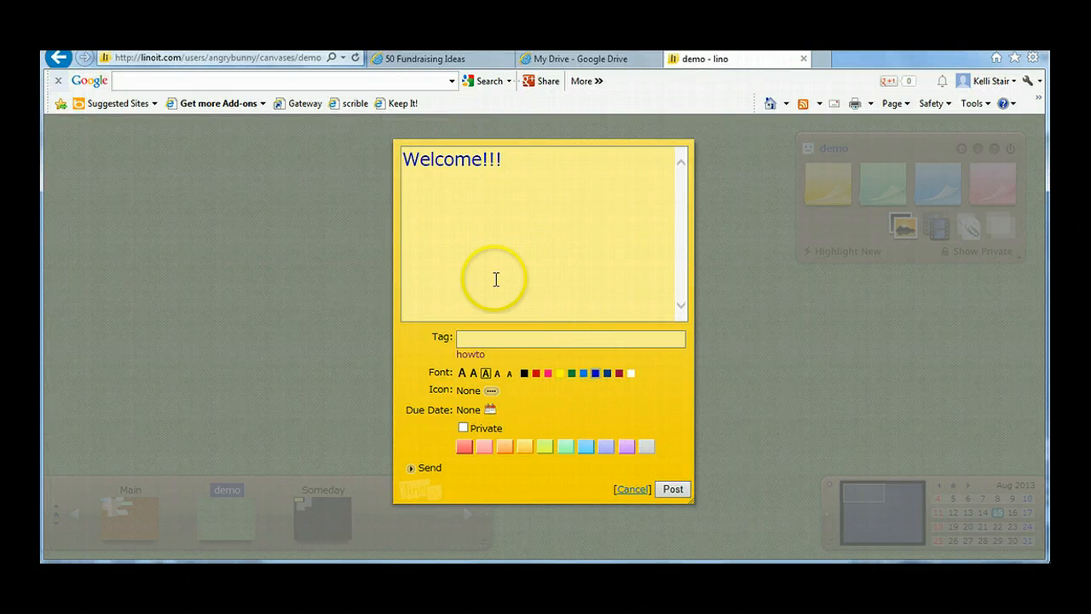
left_click(536, 374)
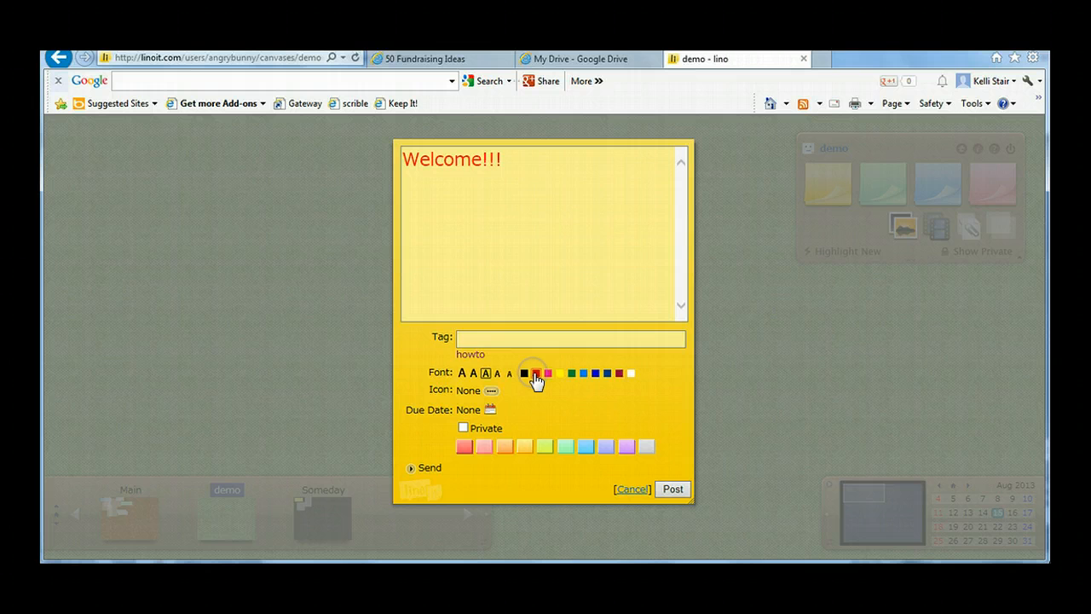
left_click(462, 372)
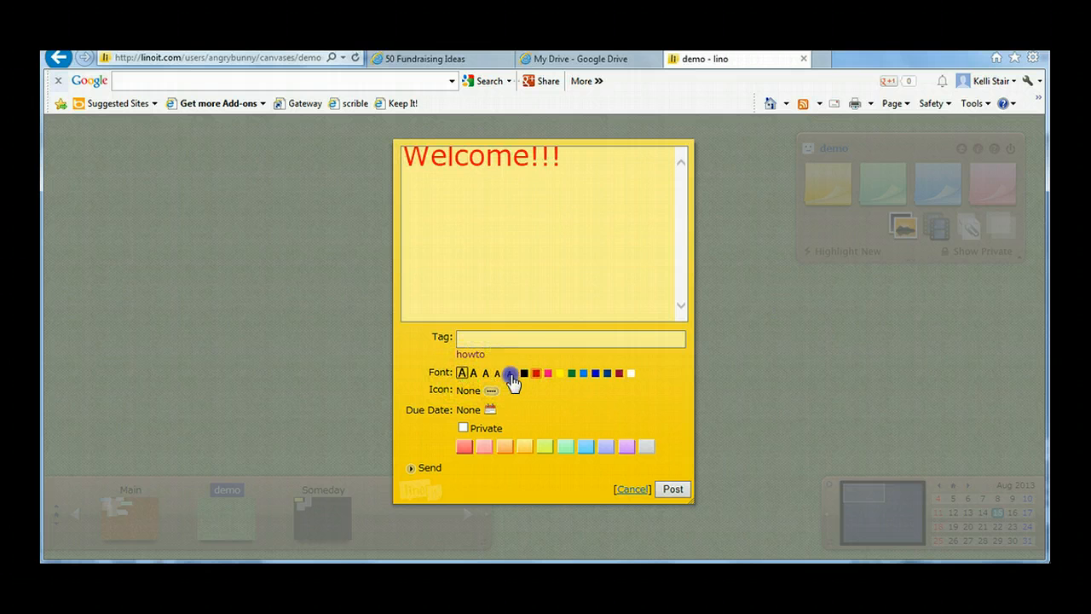
left_click(509, 374)
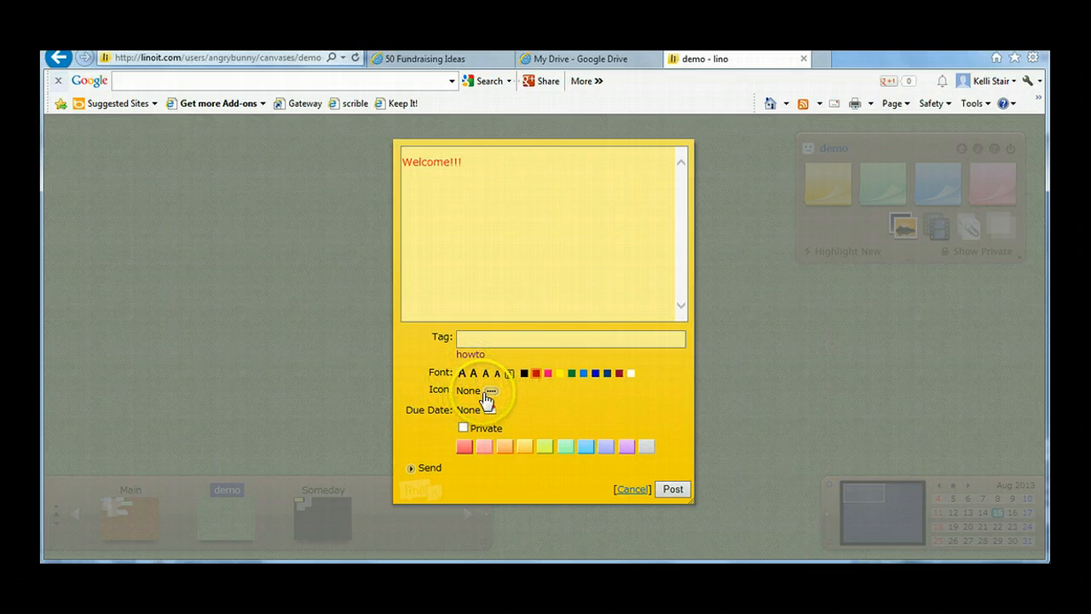
Step: Give the "Welcome!!!" sticky the red flower icon and a due date of August 16, 2013
left_click(491, 390)
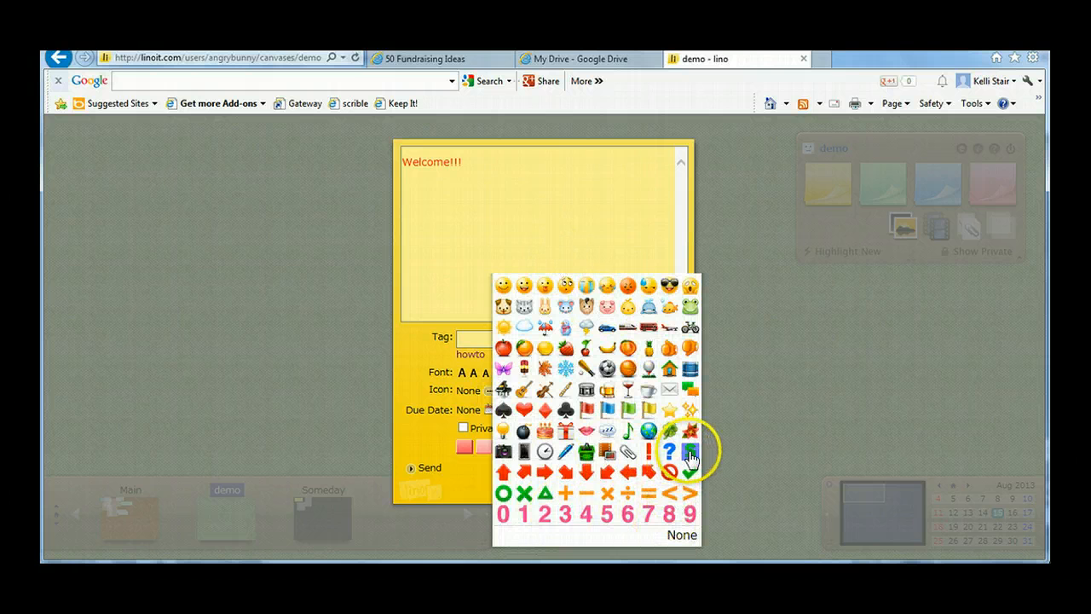
left_click(690, 431)
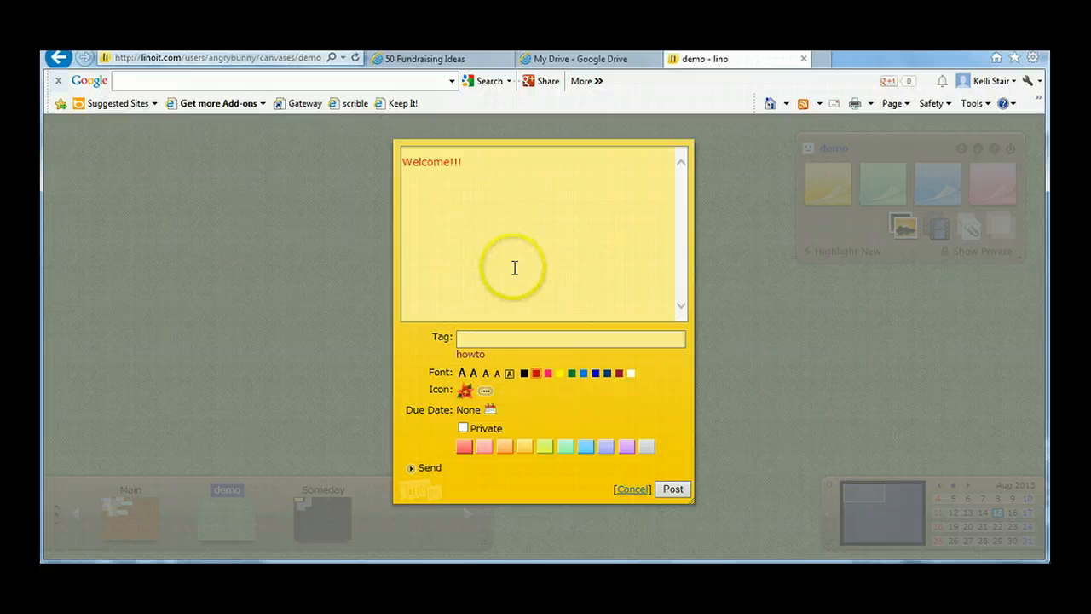
left_click(491, 410)
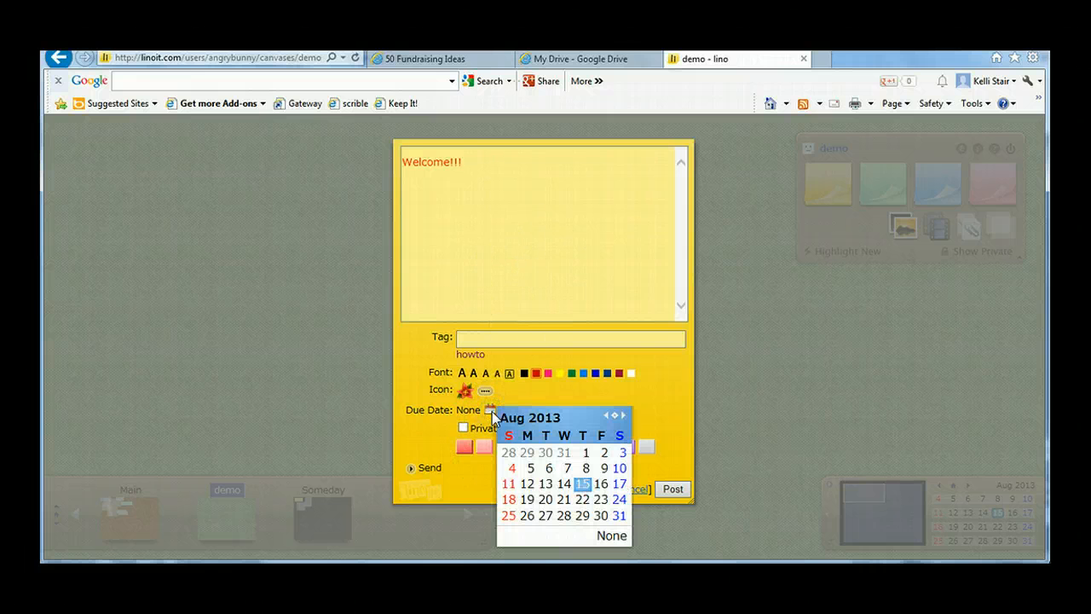
left_click(602, 484)
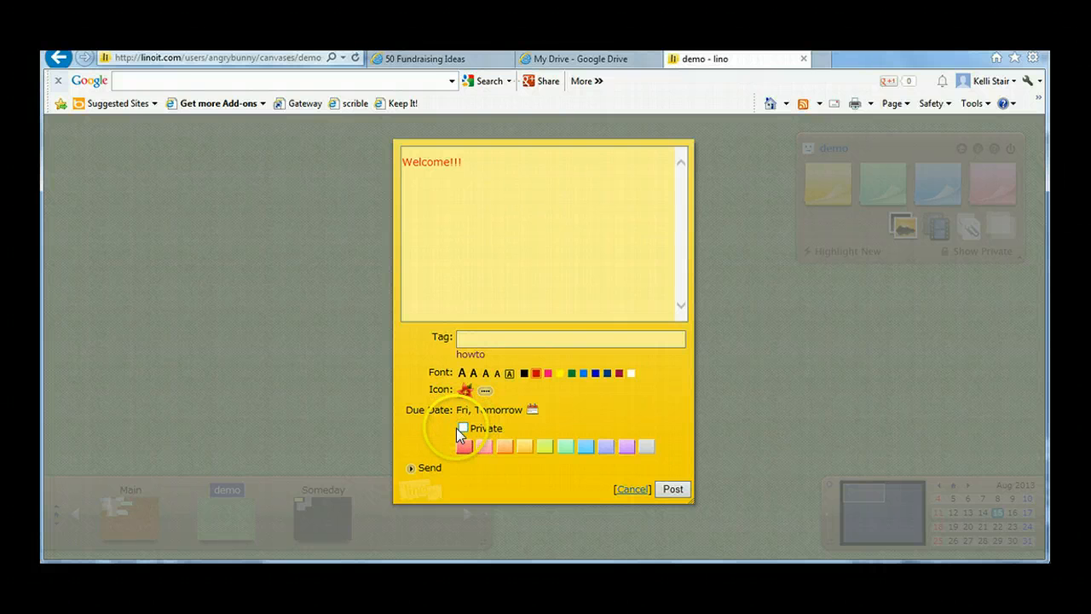
Step: Try several background colours for the sticky, settle on light pink, and dismiss the antivirus notification
left_click(605, 446)
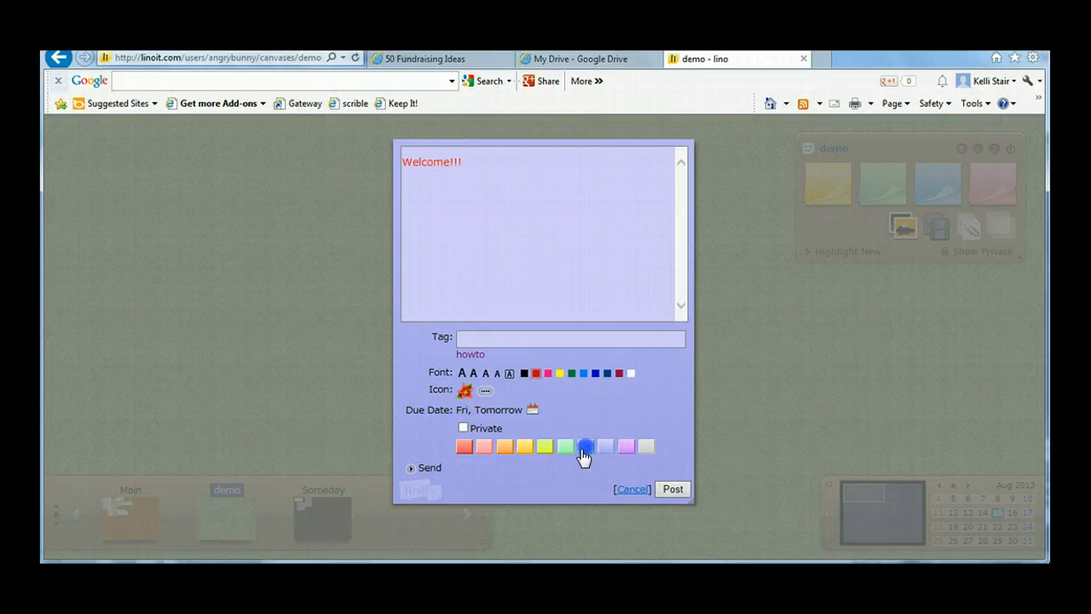
left_click(585, 446)
left_click(564, 446)
left_click(544, 446)
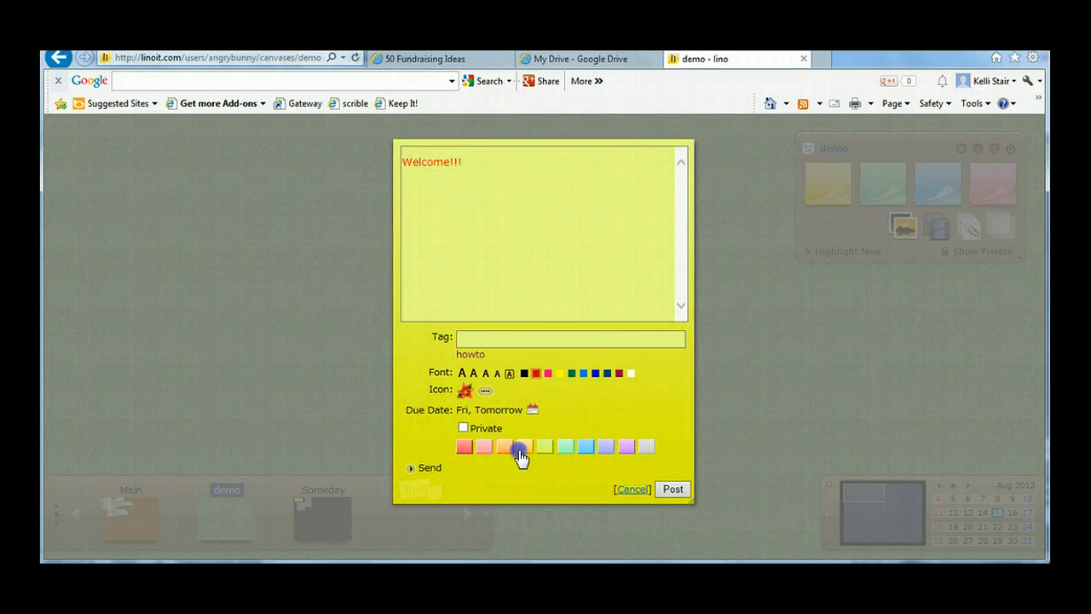
left_click(504, 446)
left_click(483, 446)
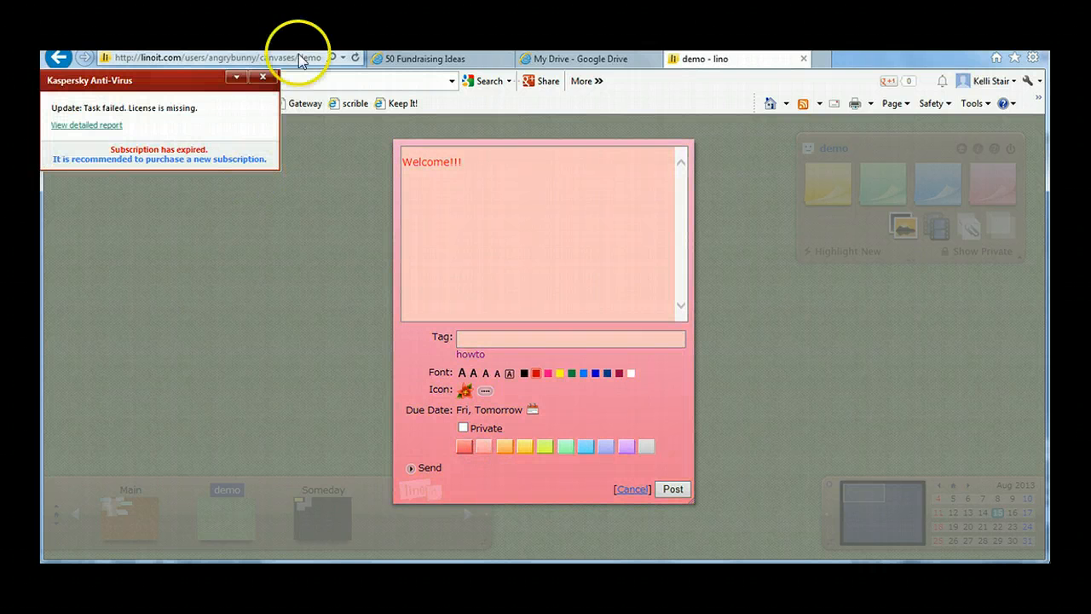
left_click(263, 77)
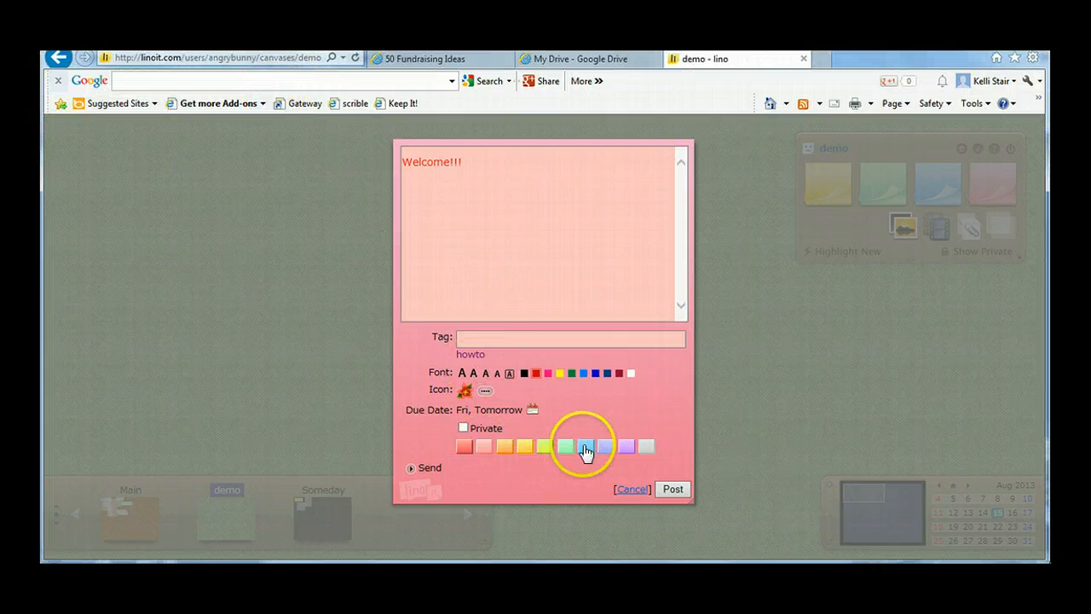
Step: Show the sticky's send options and post it to the canvas without a recipient
left_click(411, 469)
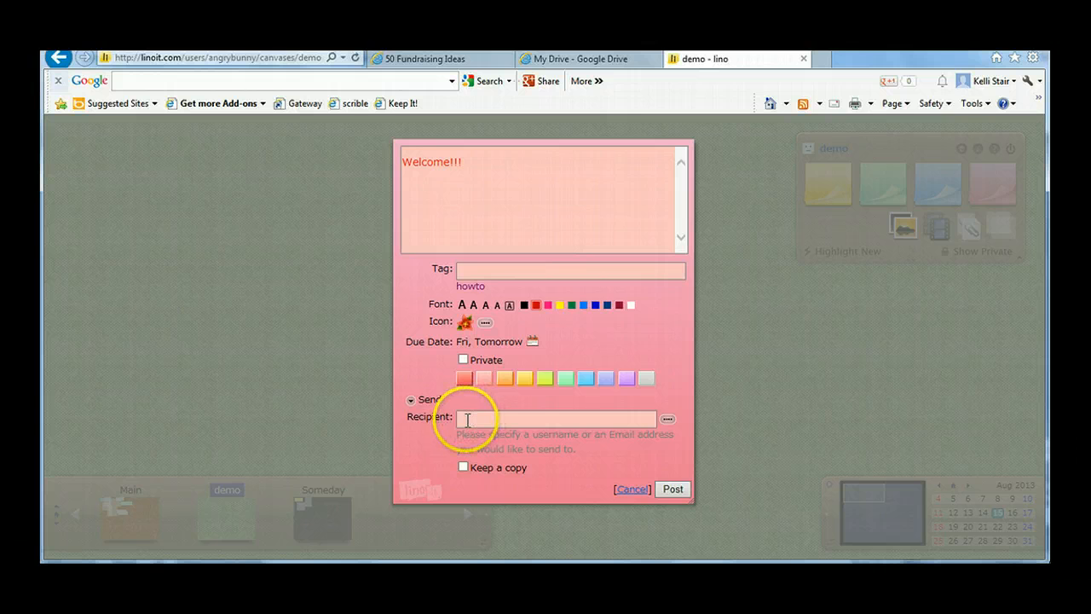
left_click(463, 467)
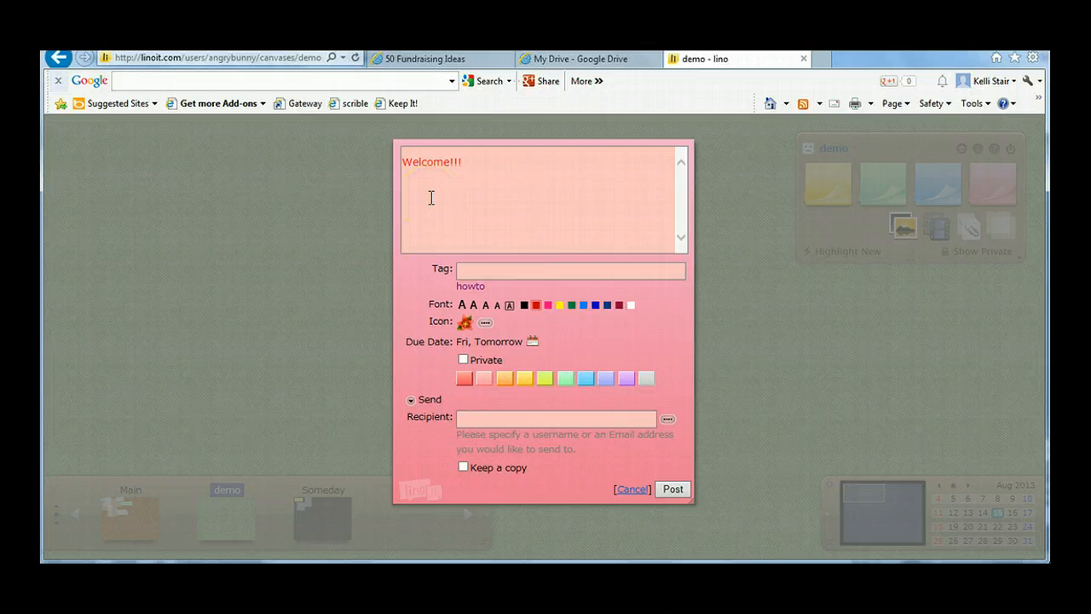
left_click(673, 490)
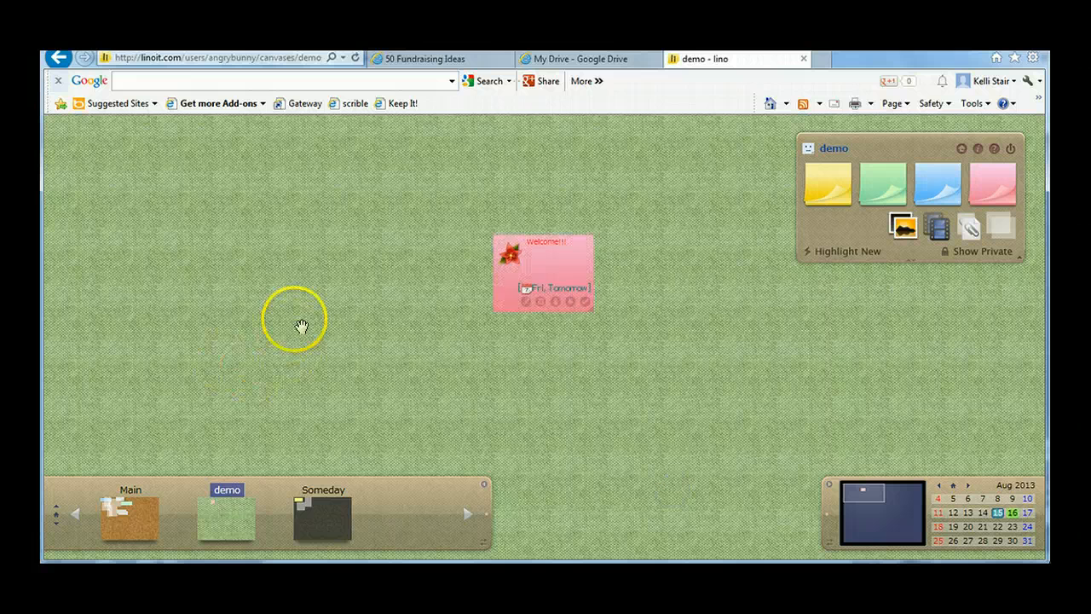
Step: Move the "Welcome!!!" sticky to the canvas's upper-left corner, open it for editing and save it as is
left_click_drag(572, 249, 147, 133)
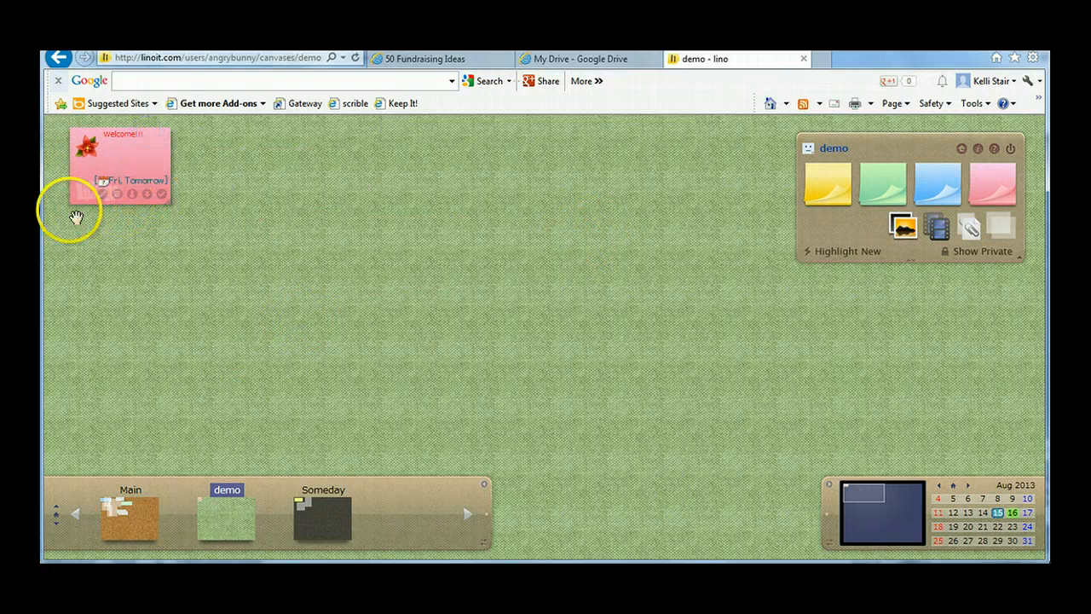
left_click(103, 198)
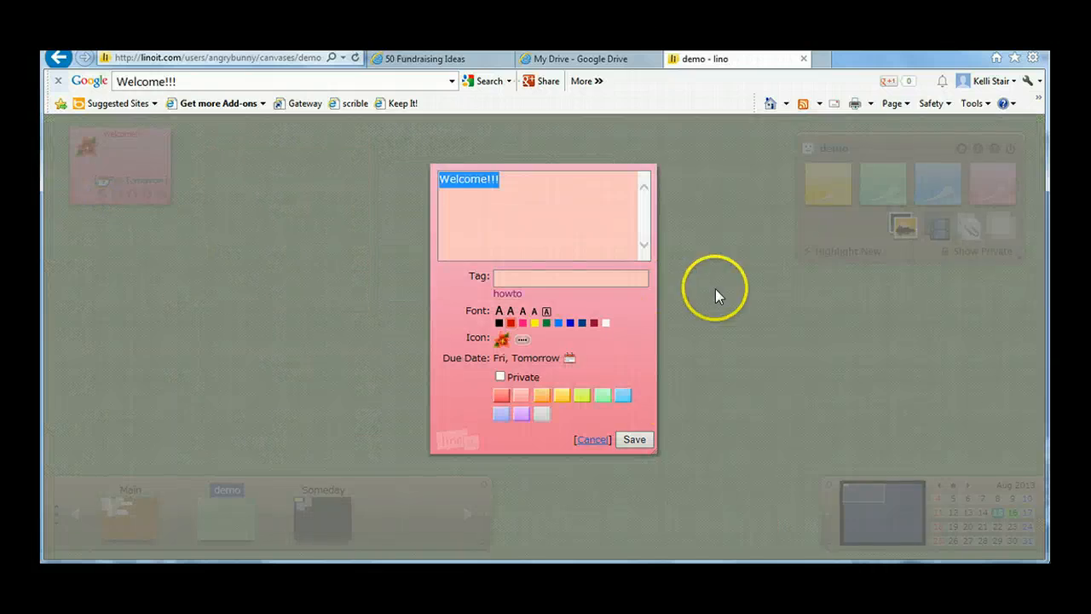
left_click(636, 440)
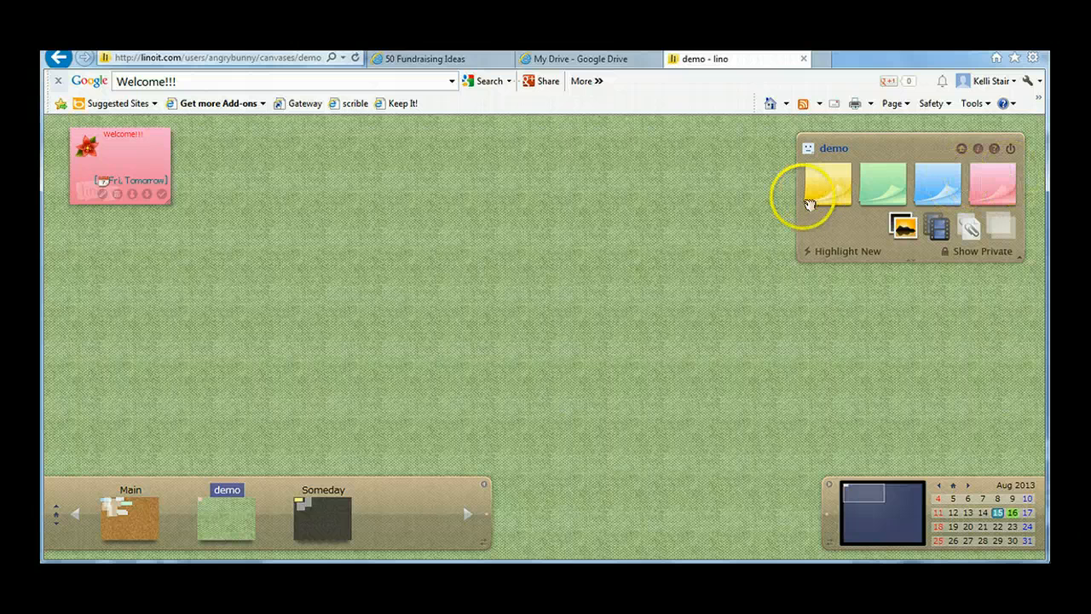
Step: Post a transparent sticky reading "What's up?" in red text
left_click(1003, 231)
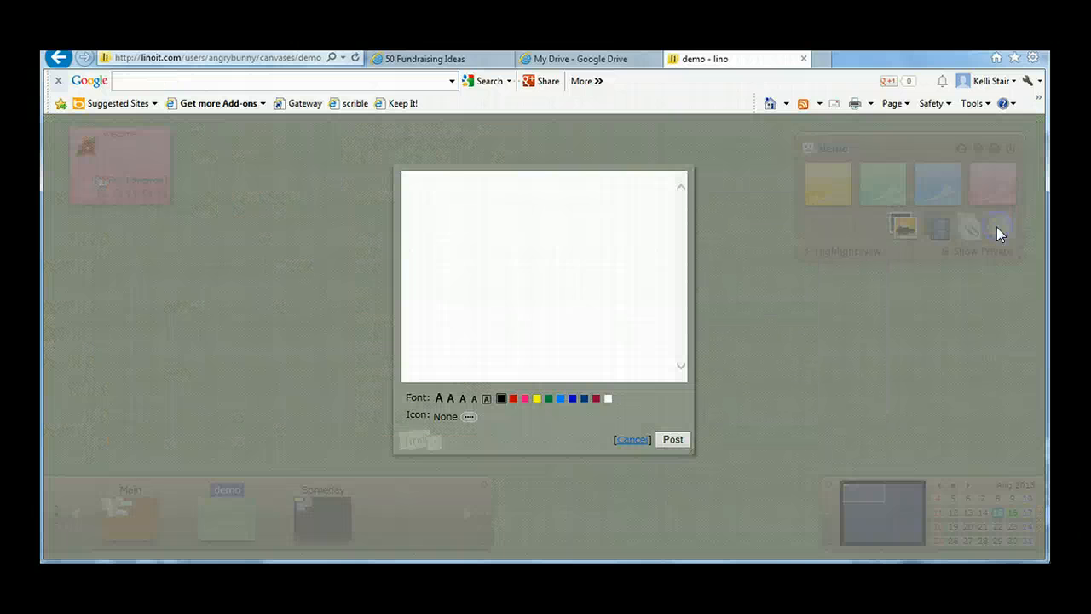
left_click(451, 190)
left_click(510, 398)
left_click(673, 440)
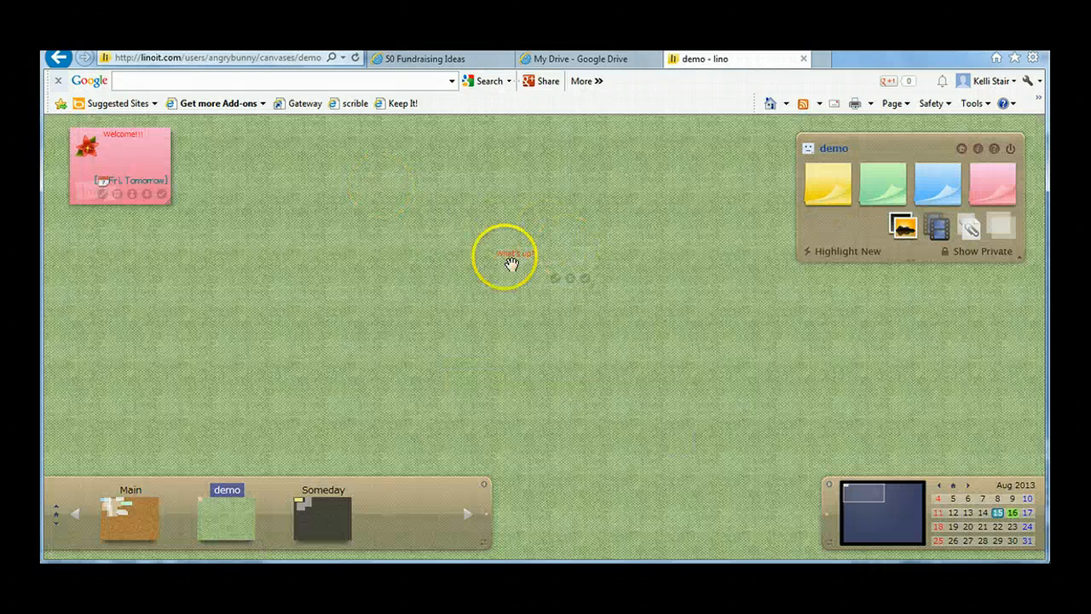
Step: Move the "What's up?" sticky below the pink "Welcome!!!" sticky, and reposition it over that sticky's right edge
left_click_drag(511, 253, 94, 223)
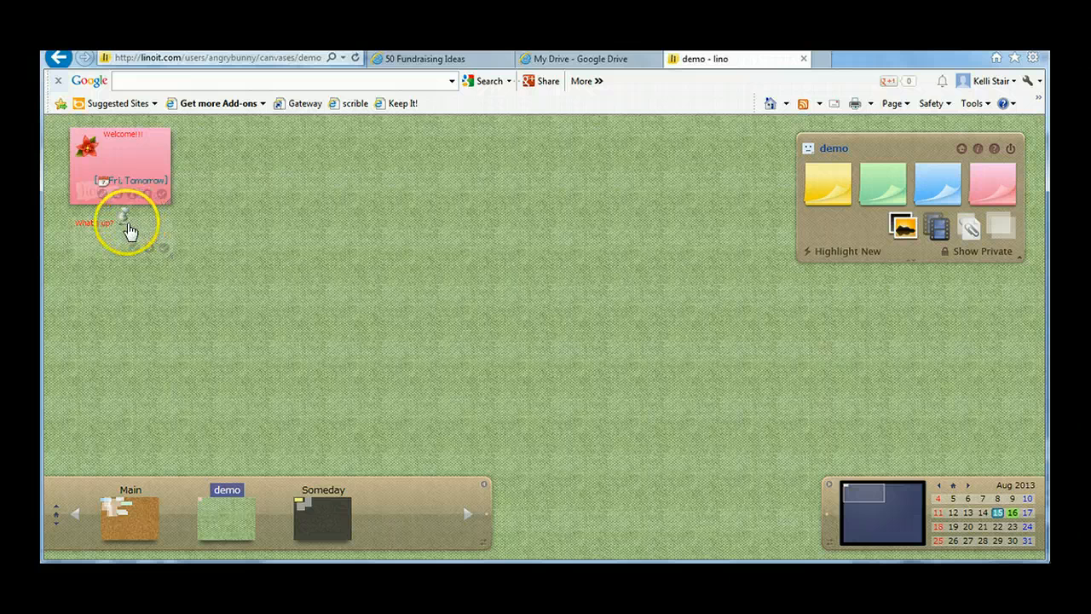
left_click_drag(130, 227, 204, 169)
left_click_drag(98, 251, 193, 177)
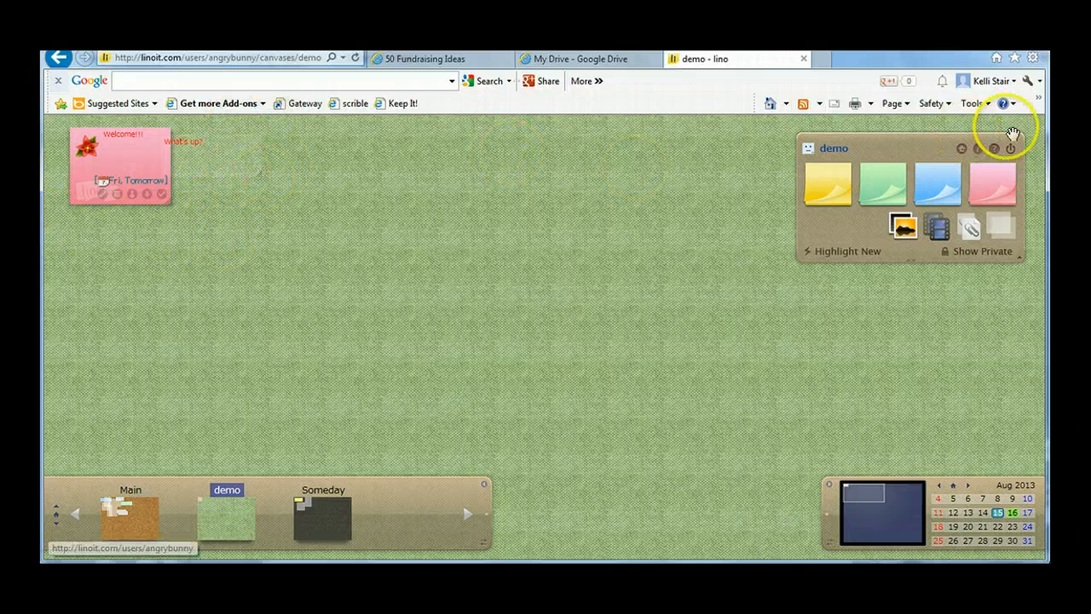
Step: Examine the posting options for a file attachment and for a picture, closing each form without posting
left_click(974, 235)
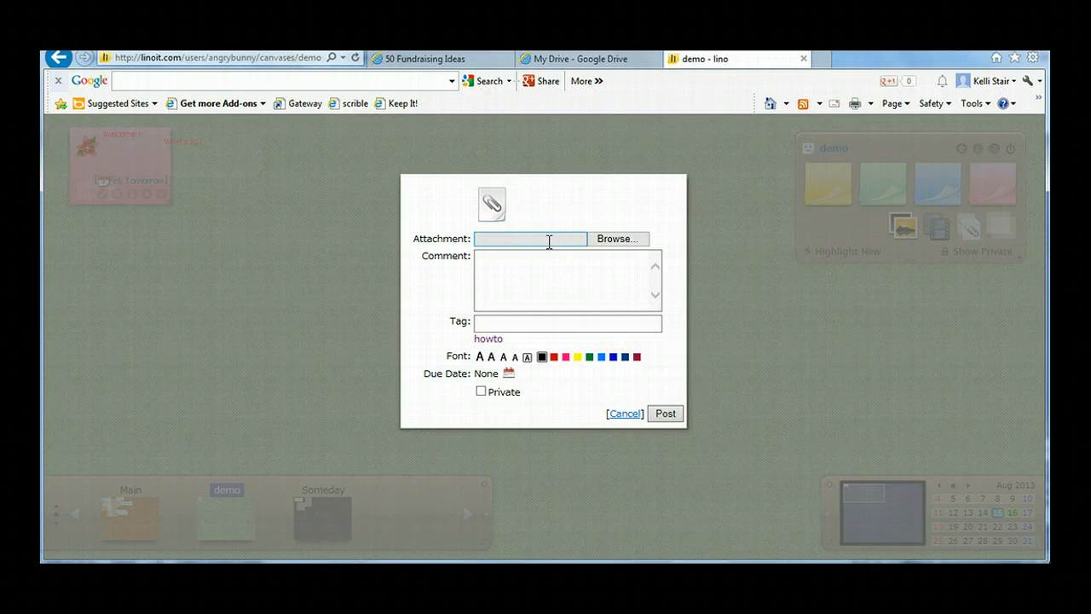
left_click(555, 245)
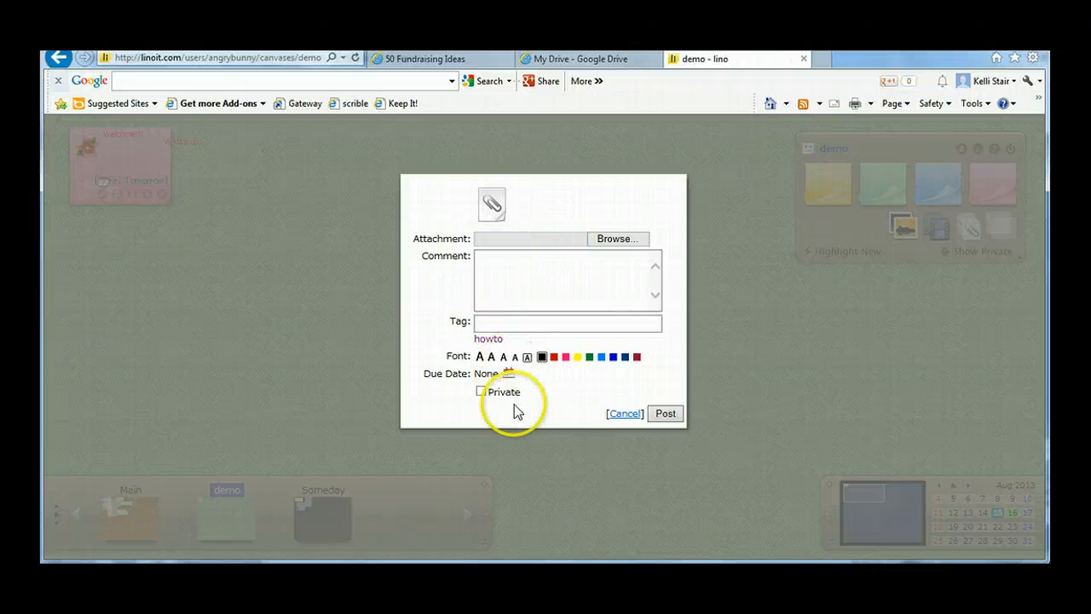
left_click(625, 413)
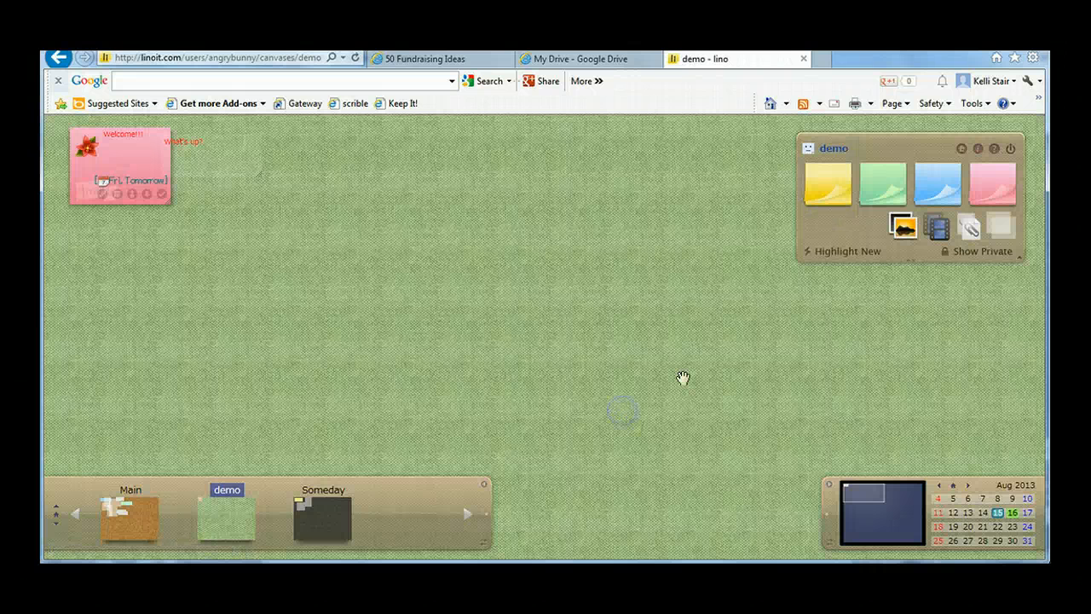
left_click(905, 229)
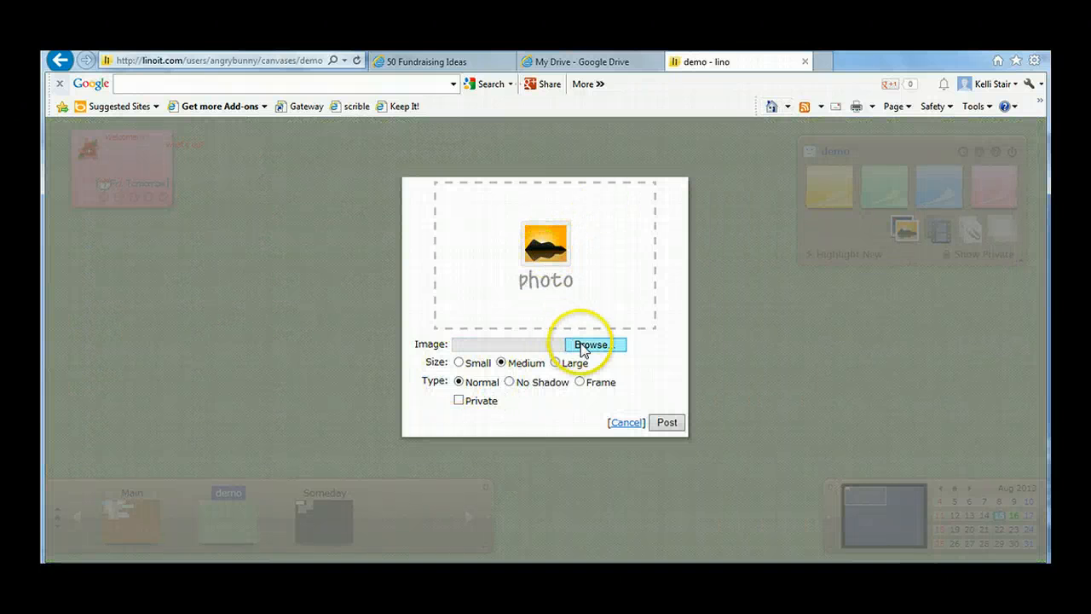
left_click(626, 422)
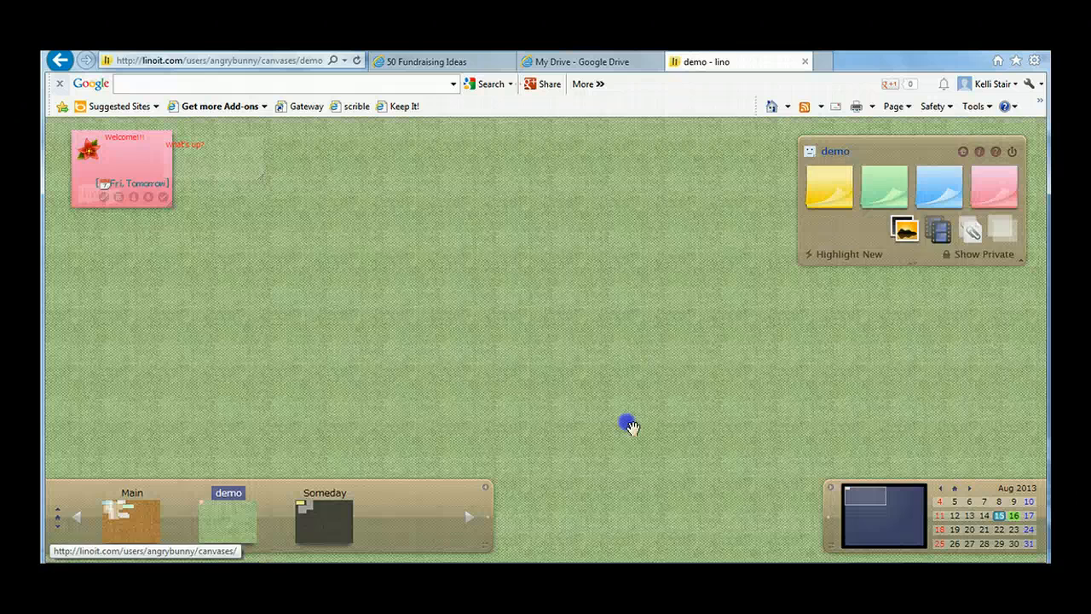
Step: Post the copied YouTube video link to the canvas and place the video below the pink "Welcome!!!" sticky
left_click(938, 231)
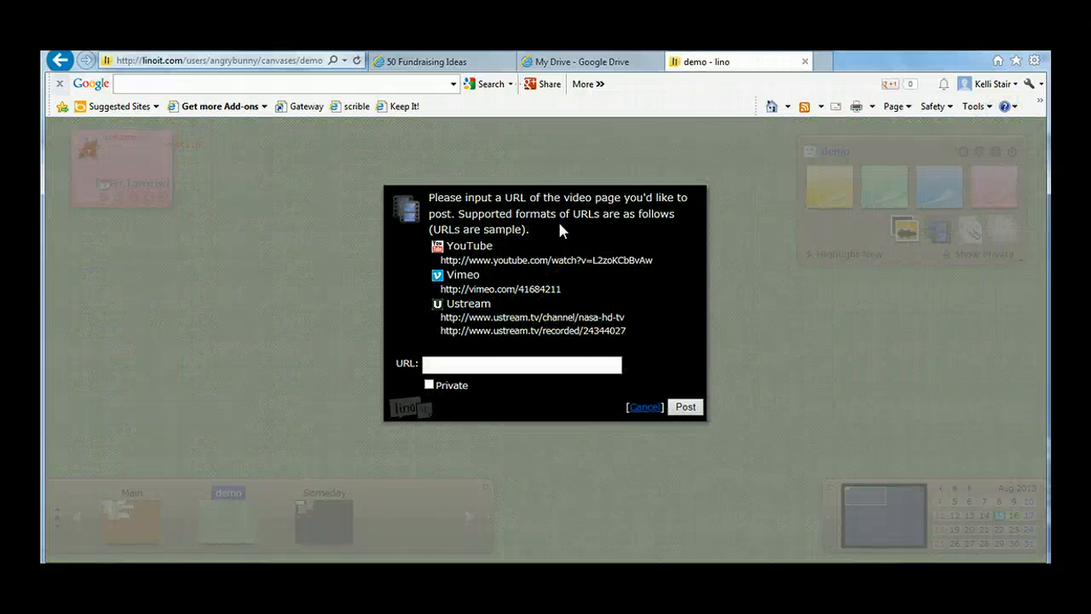
right_click(446, 366)
left_click(484, 426)
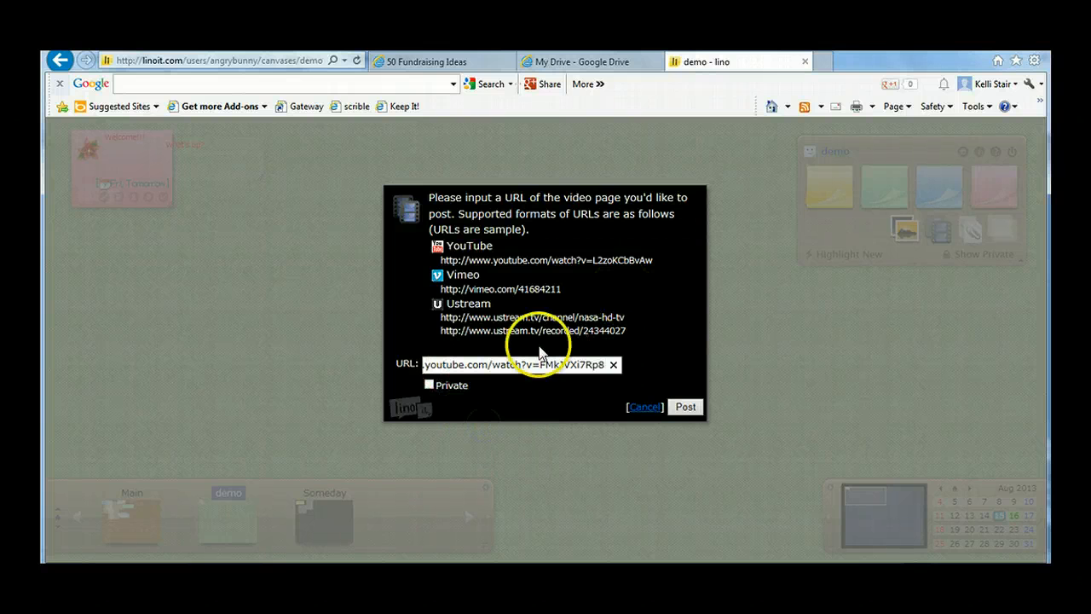
left_click(685, 407)
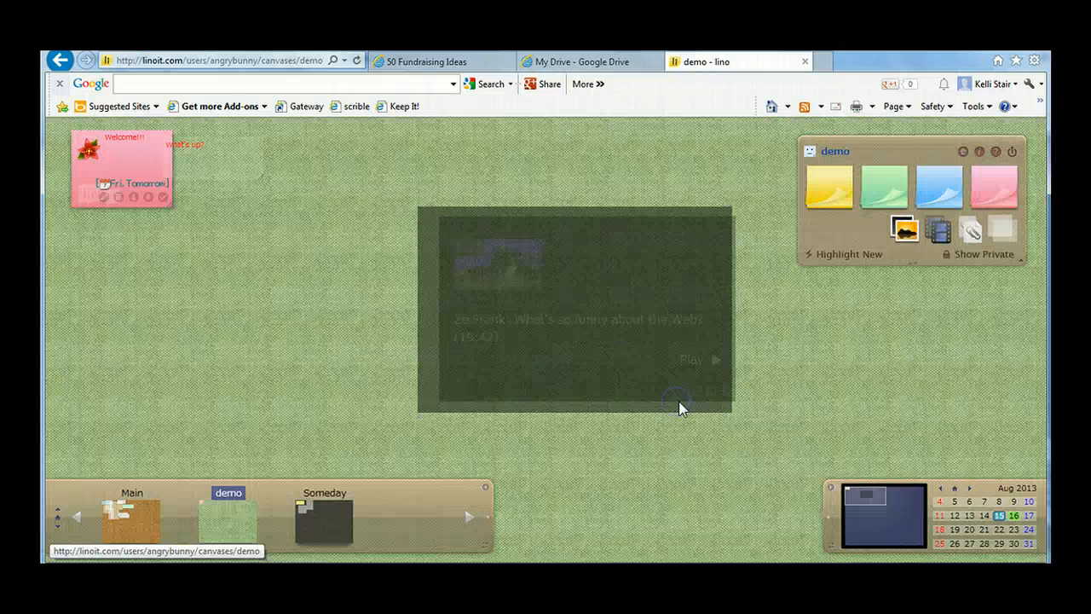
left_click_drag(623, 226, 258, 251)
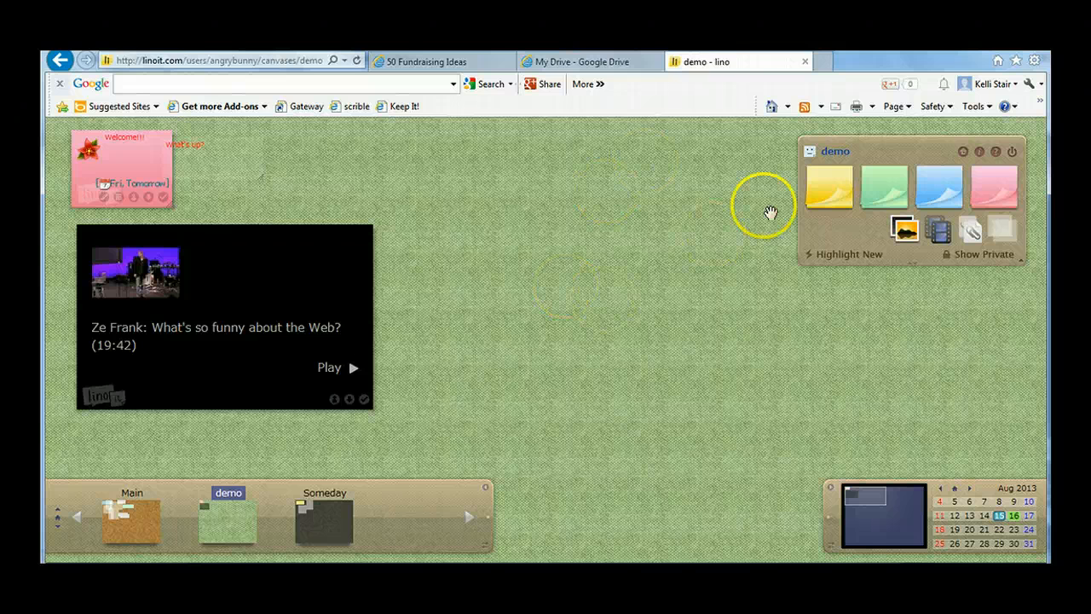
Step: Start a new group from My Page, named "first hour" with the description "my class first hour"
left_click(963, 155)
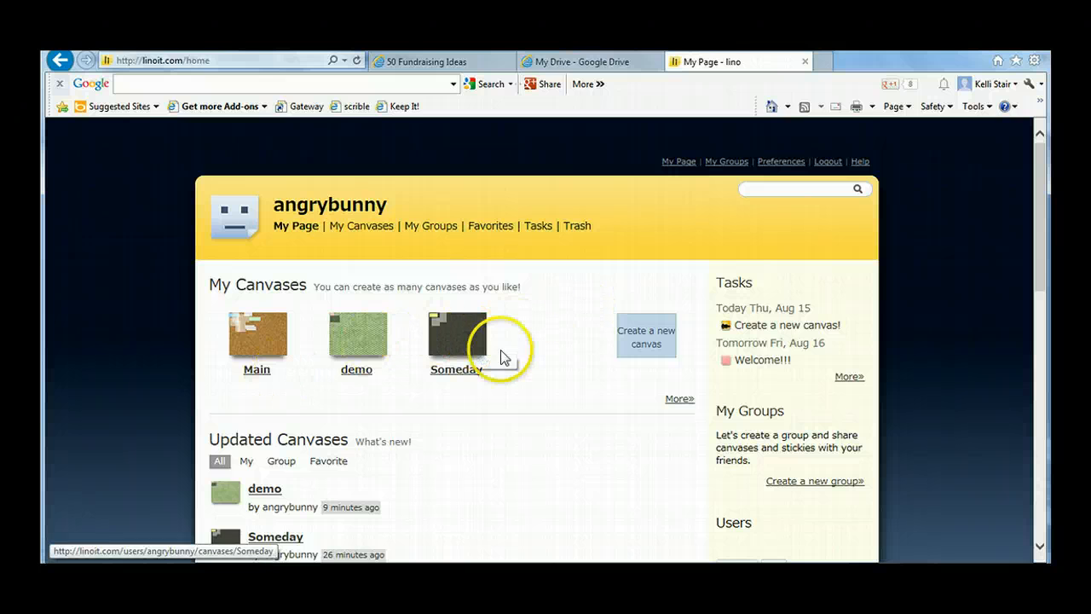
left_click(797, 481)
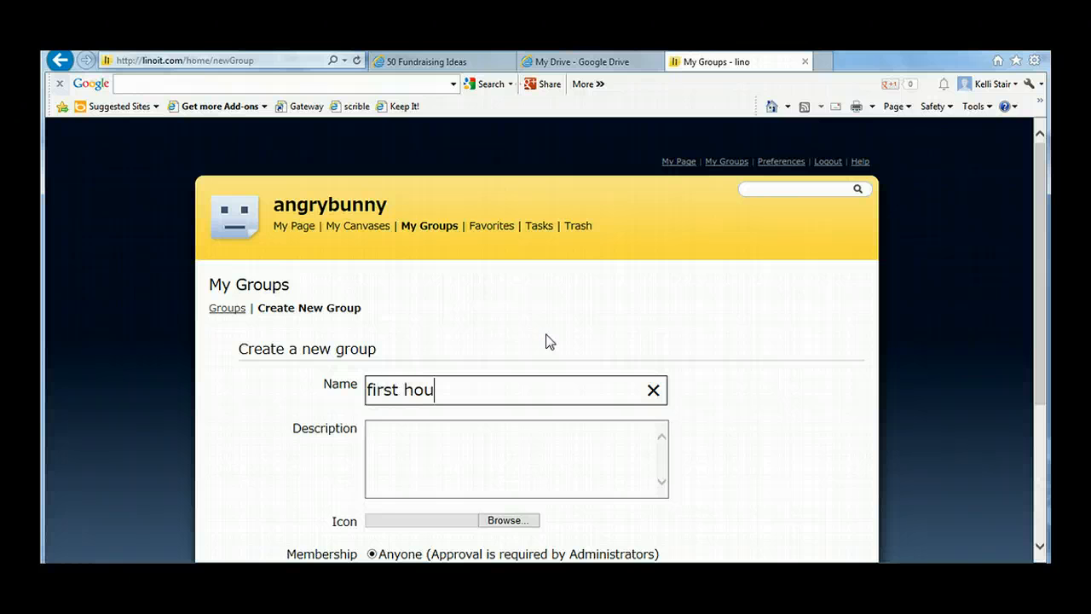
left_click(516, 437)
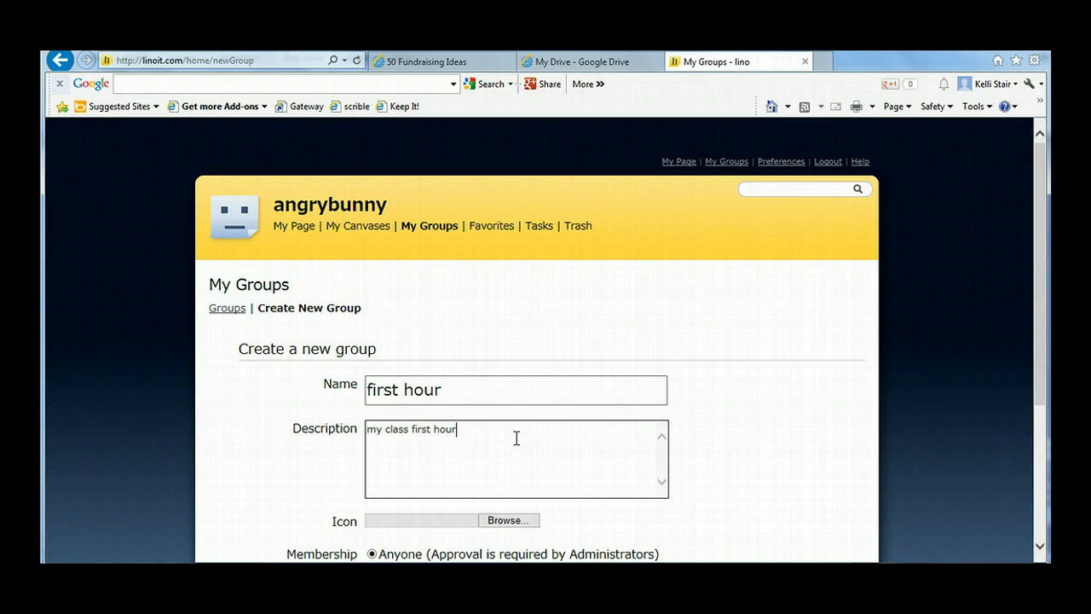
scroll(663, 487, "down", 3)
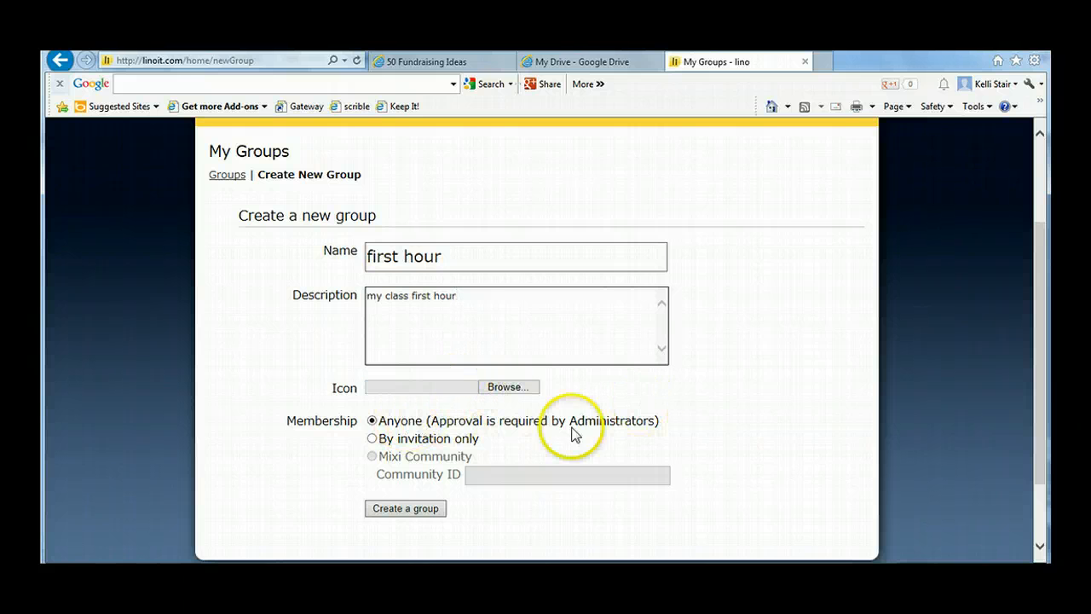
Step: Keep the group's membership open to anyone, append the teacher's surname to the name "first hour" and create the group
left_click(373, 438)
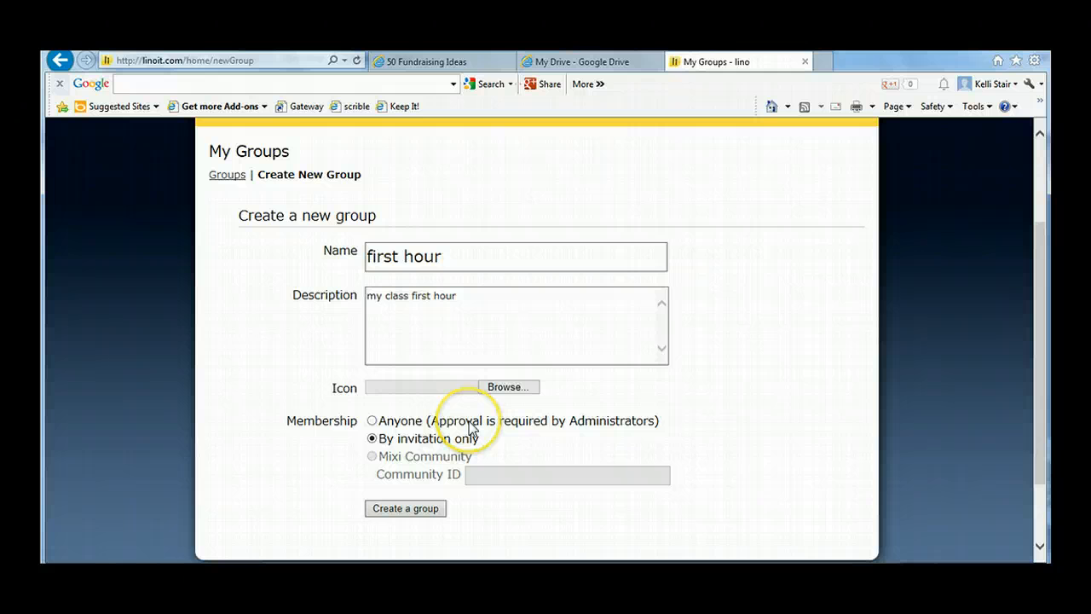
left_click(372, 421)
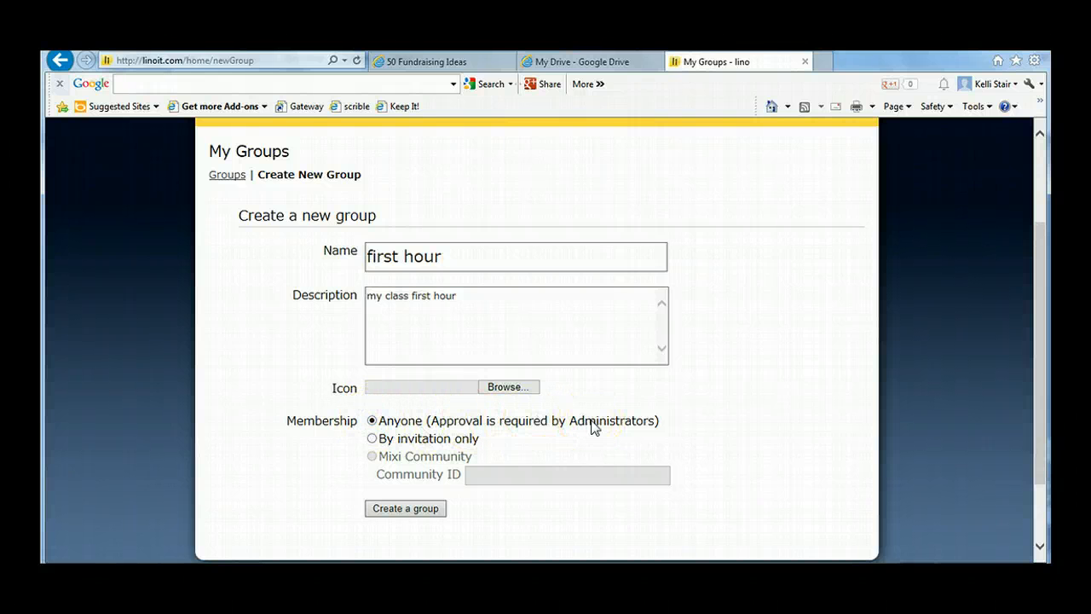
left_click(408, 510)
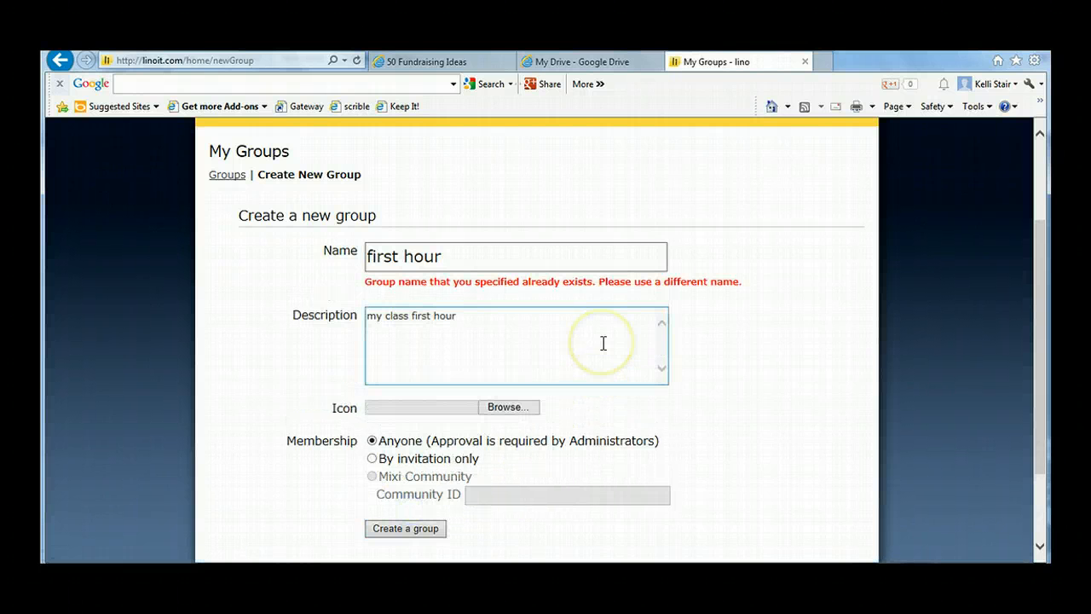
left_click(445, 254)
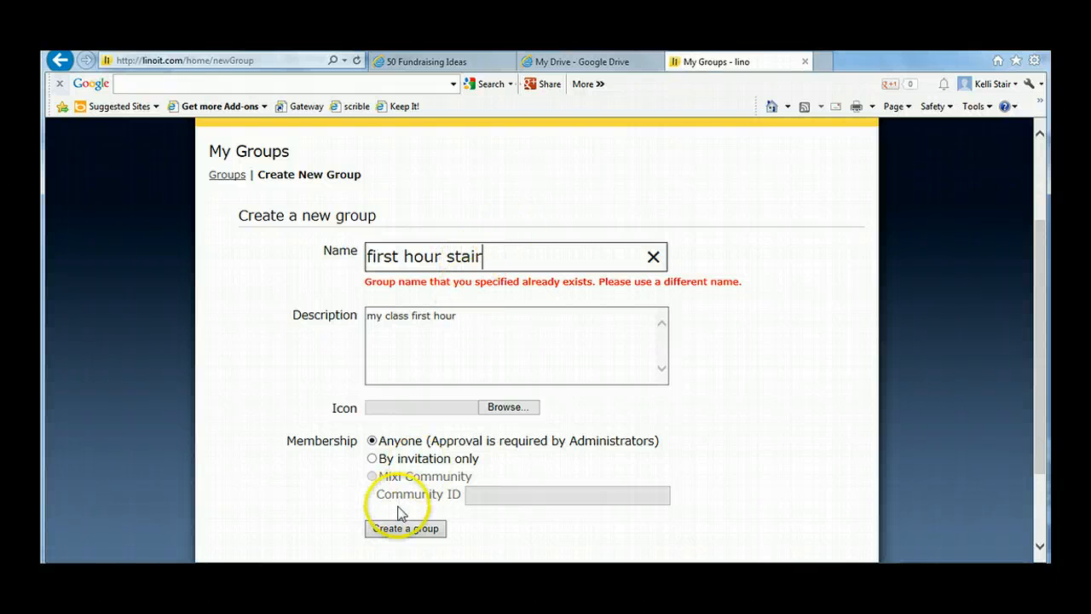
left_click(415, 528)
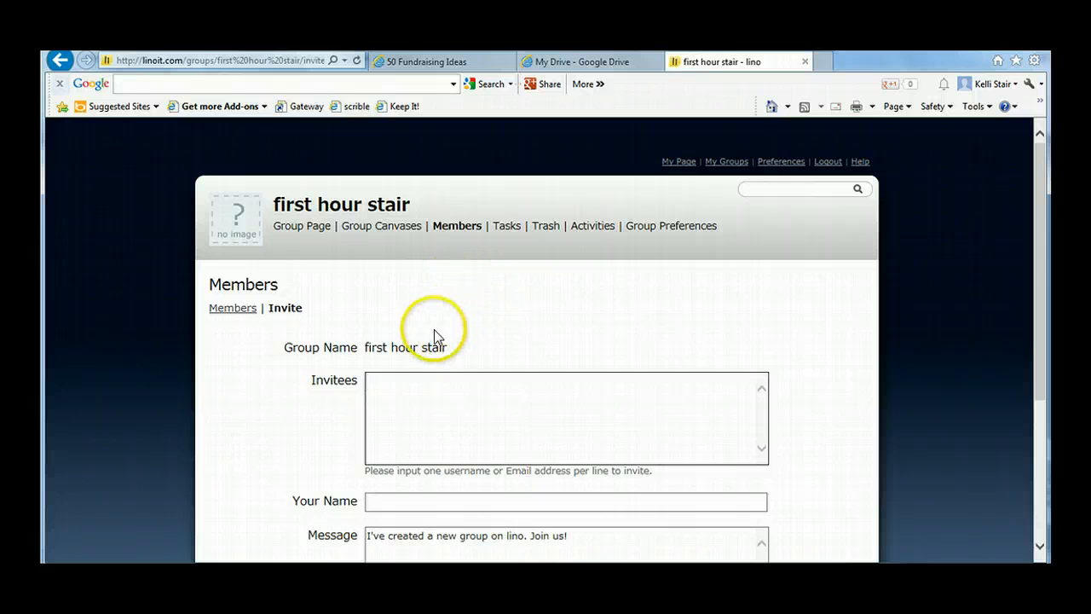
Step: Fill in the sender's full name on the group's invitation form and review the form without sending the invitation
left_click(428, 388)
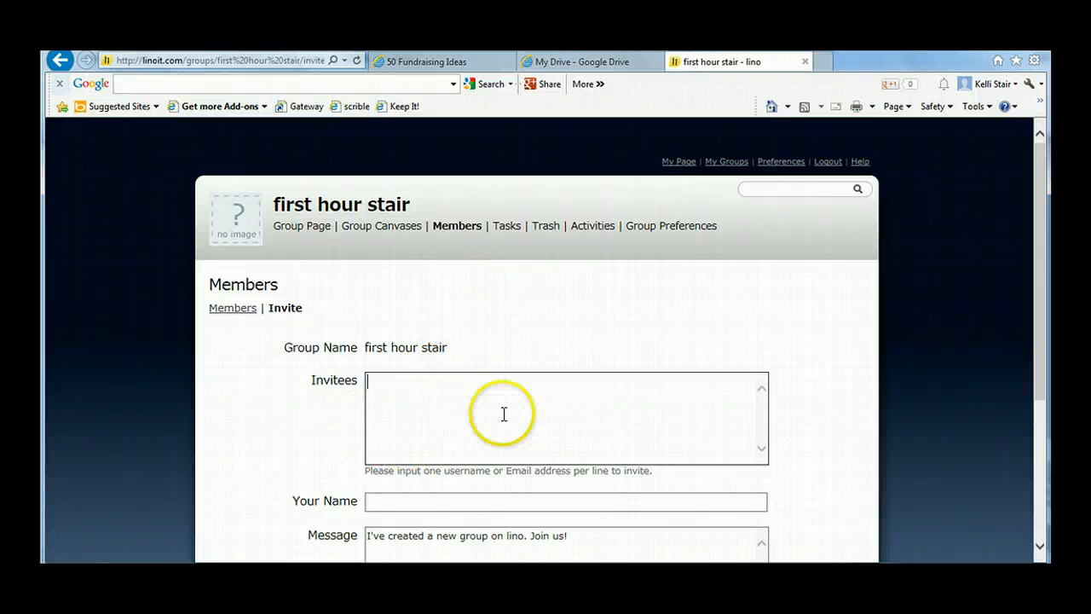
left_click(525, 500)
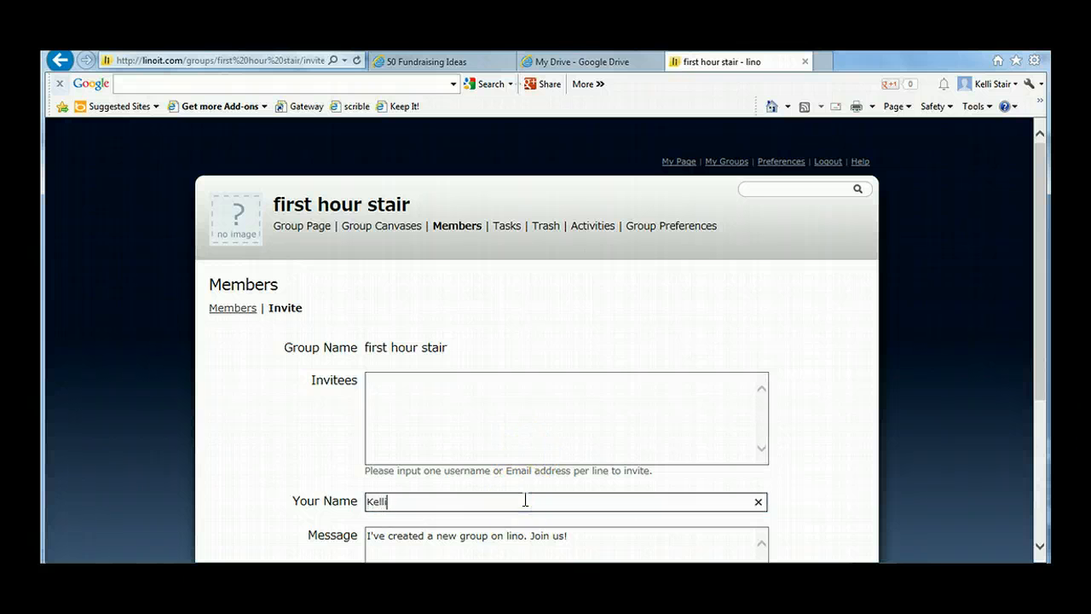
scroll(525, 500, "down", 3)
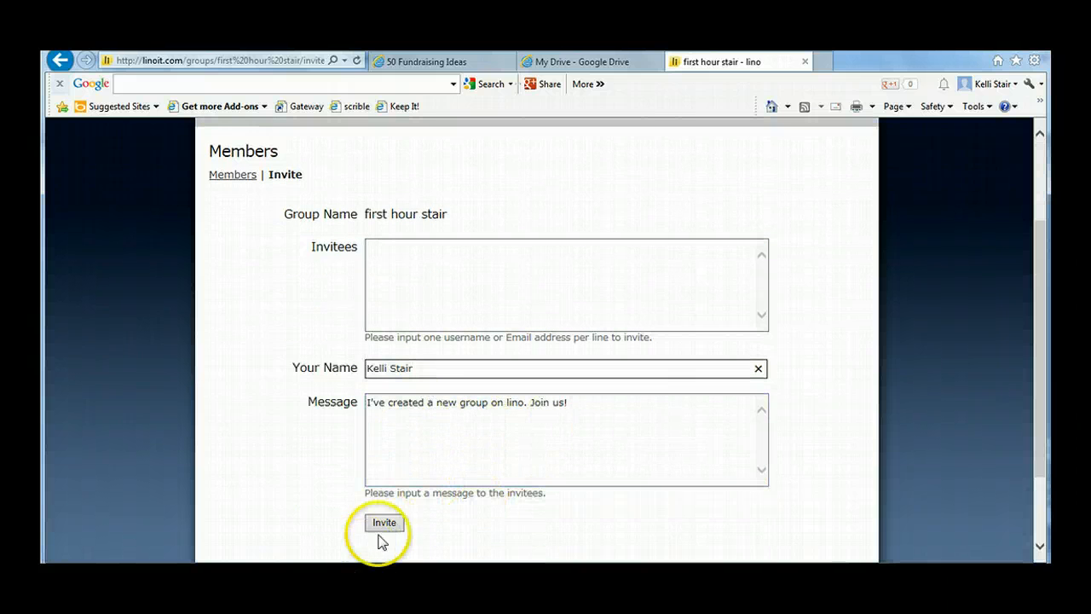
scroll(401, 520, "down", 2)
scroll(473, 431, "up", 5)
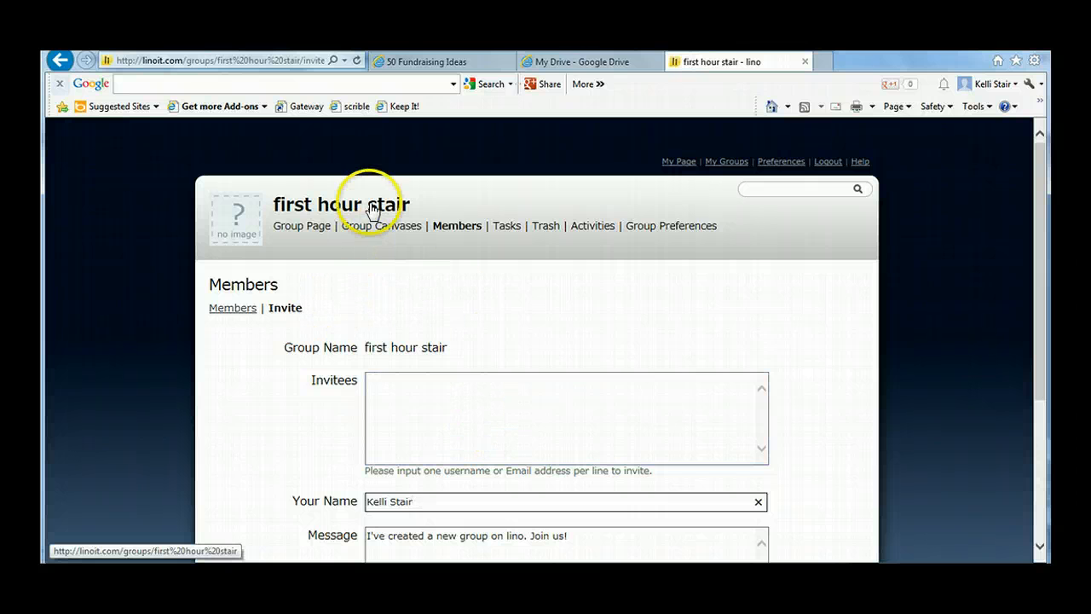
Step: Look over the new group's main page and its member list, and return to My Page
left_click(317, 228)
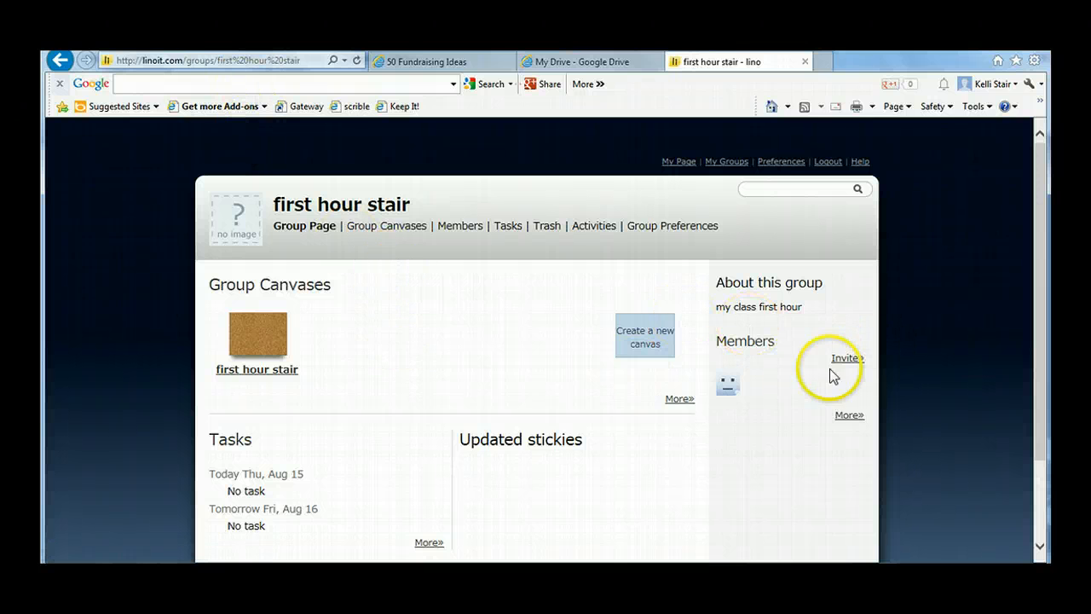
left_click(849, 416)
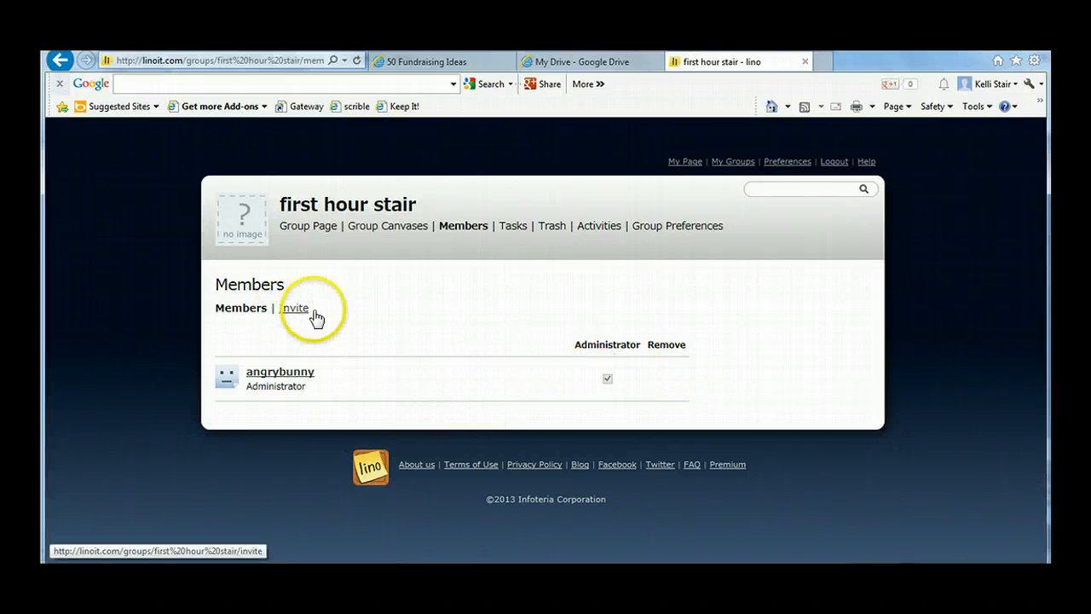
left_click(692, 163)
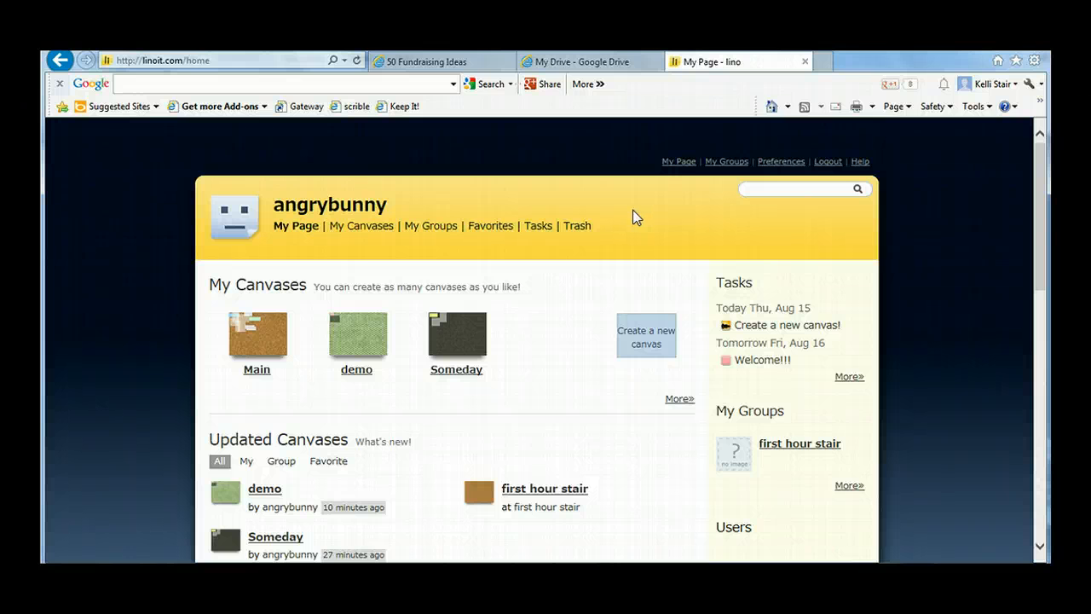
Step: Turn off the notification for newly posted stickies on the Main canvas, and try the same for the Someday canvas
left_click(375, 234)
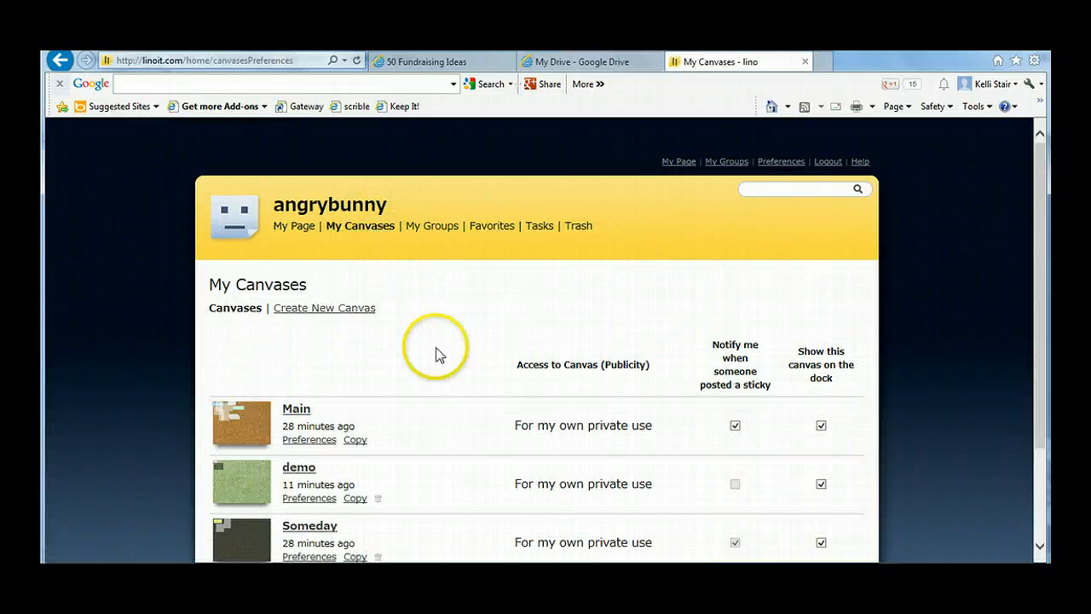
scroll(440, 317, "down", 3)
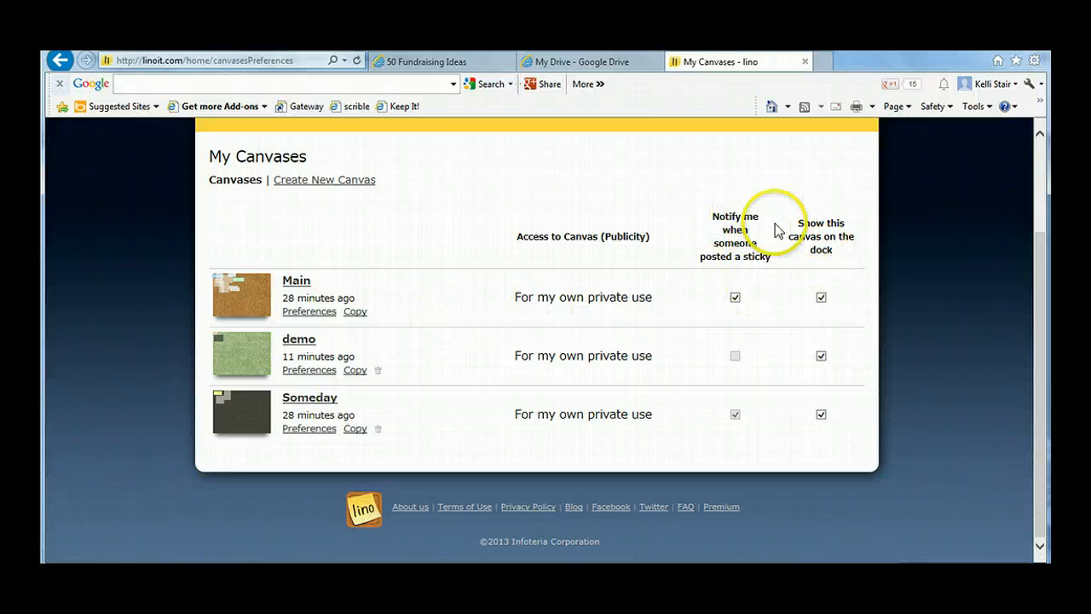
left_click(735, 297)
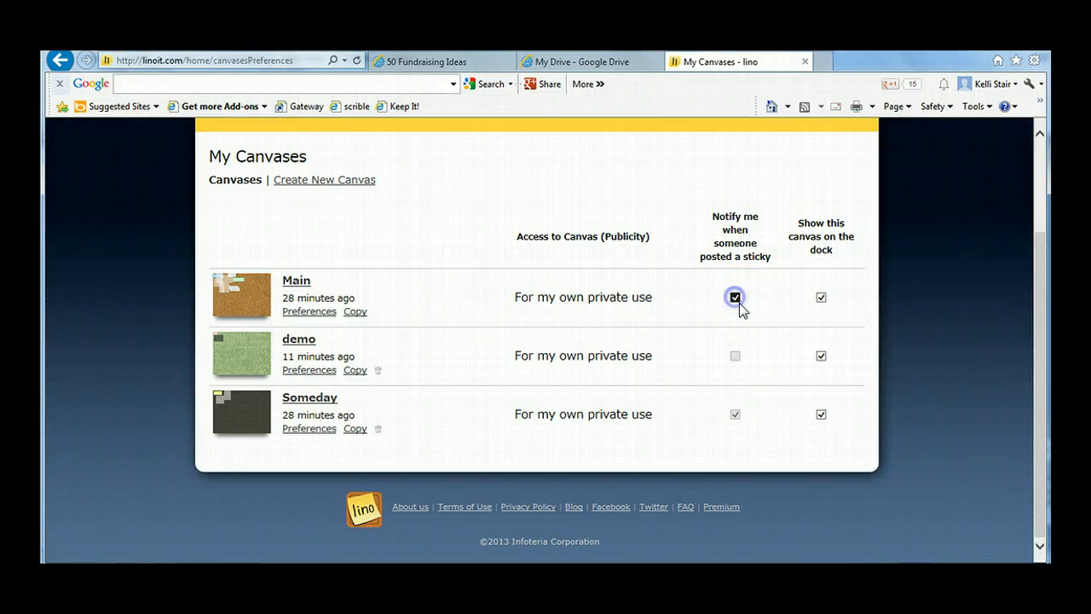
left_click(735, 416)
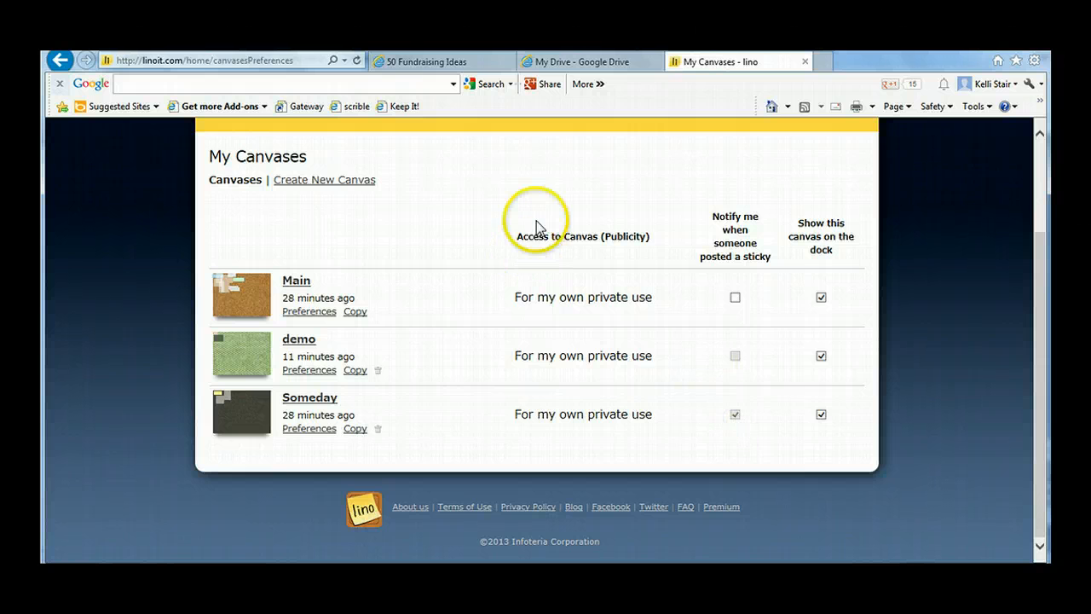
scroll(560, 211, "up", 3)
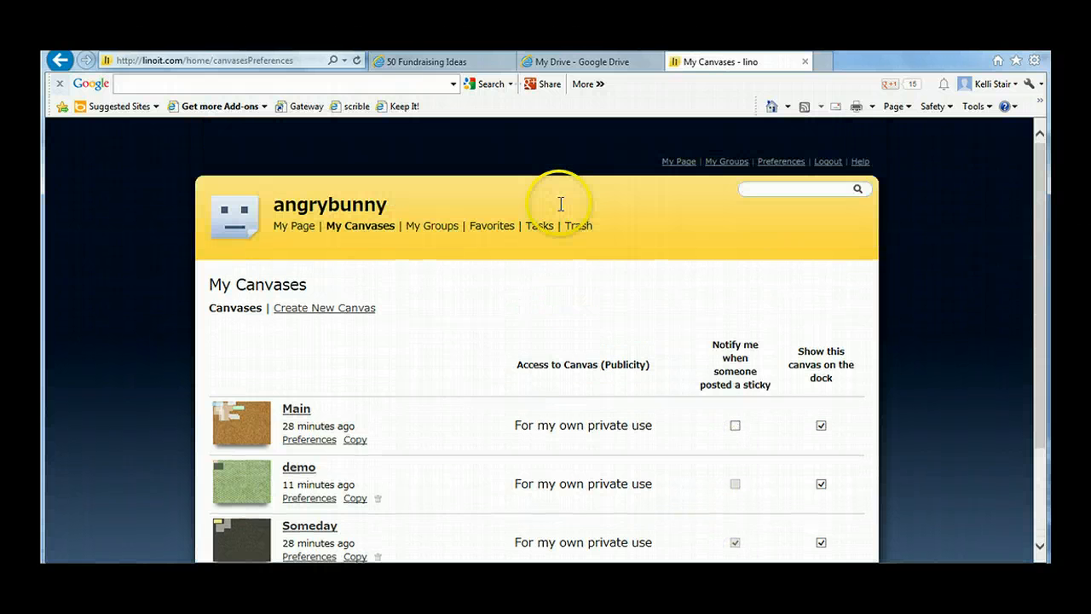
Step: Review the account's groups and its task list, and return to My Page
left_click(440, 226)
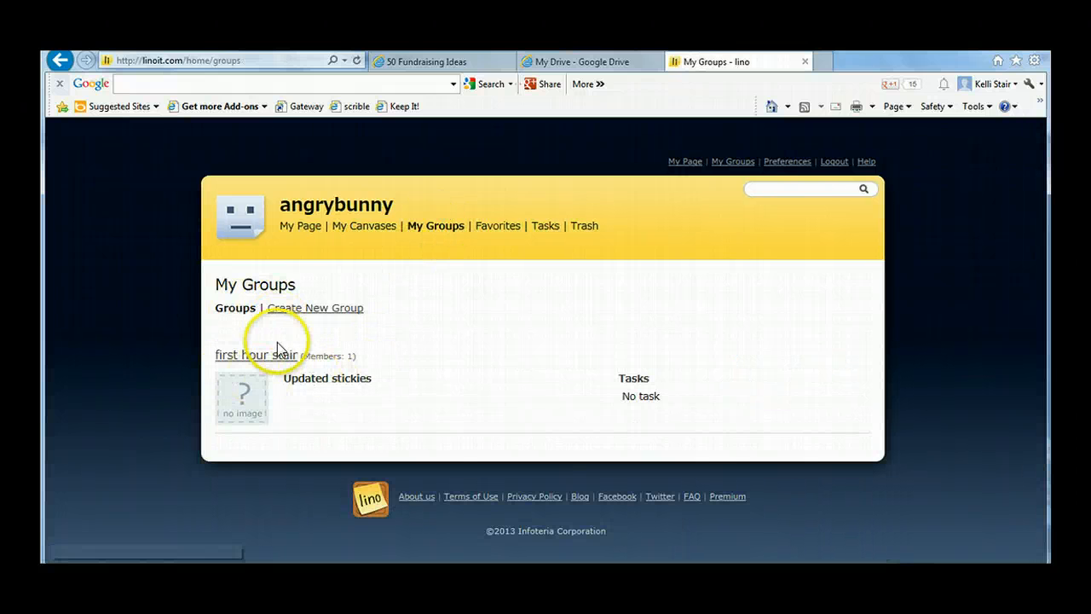
left_click(546, 226)
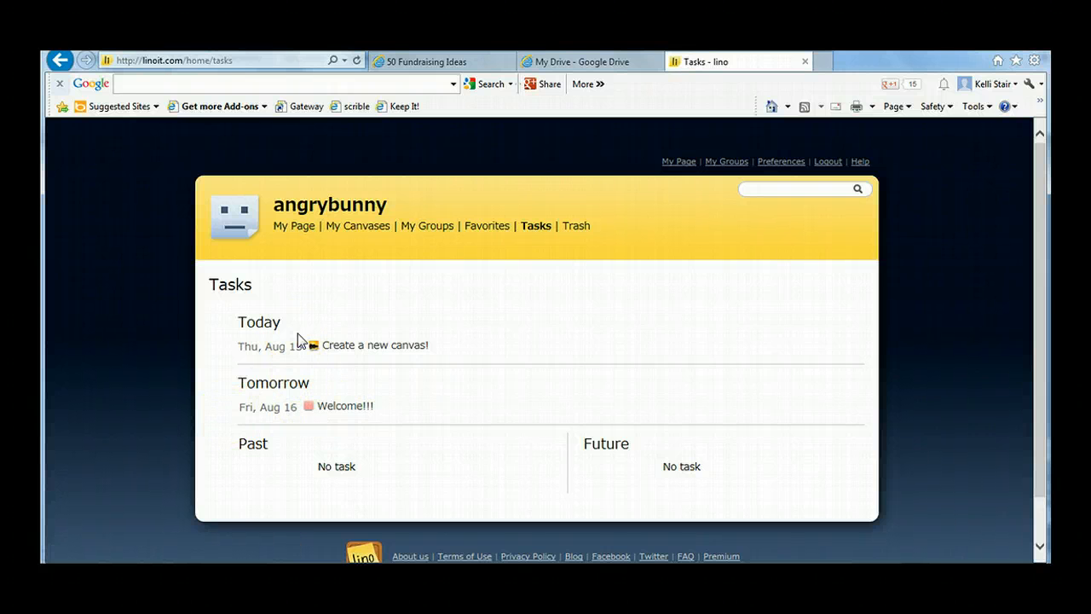
left_click(680, 161)
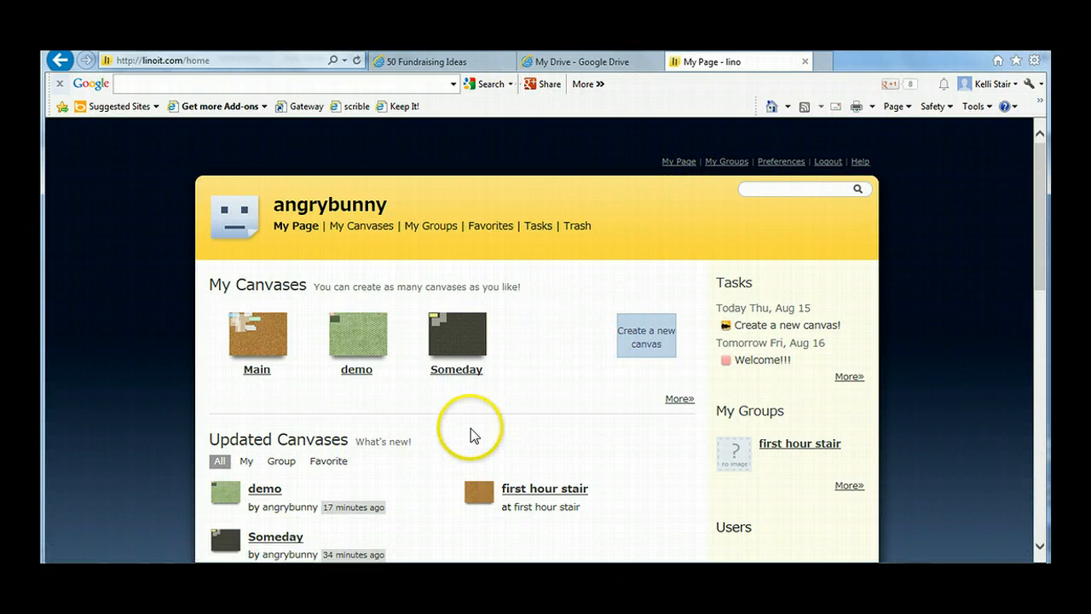
Step: Open the full list of popular public canvases from My Page and browse it for example boards
scroll(472, 428, "down", 5)
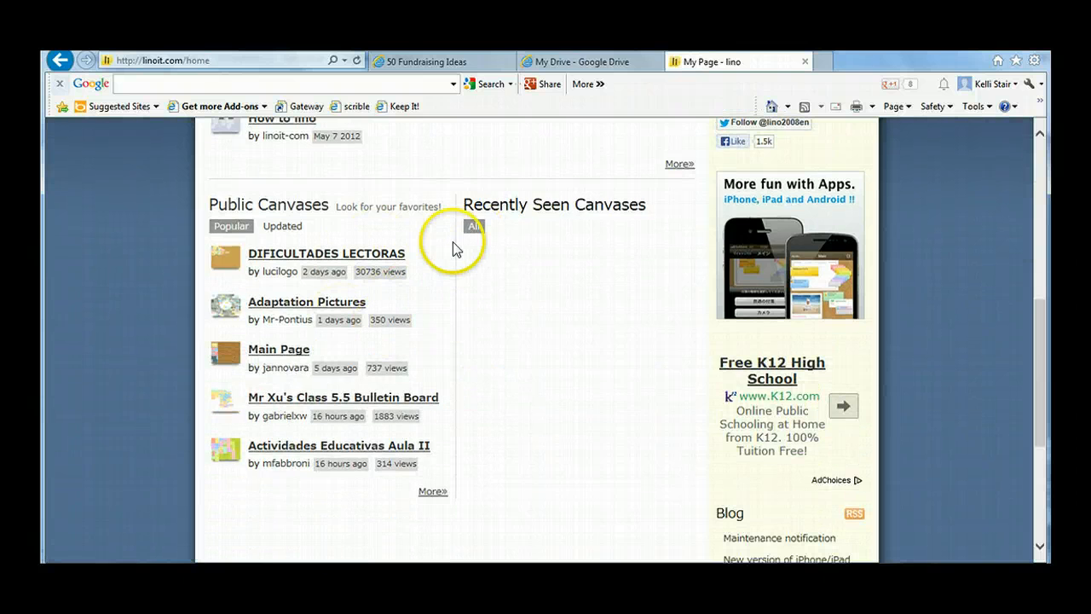
scroll(447, 247, "up", 5)
scroll(378, 349, "down", 5)
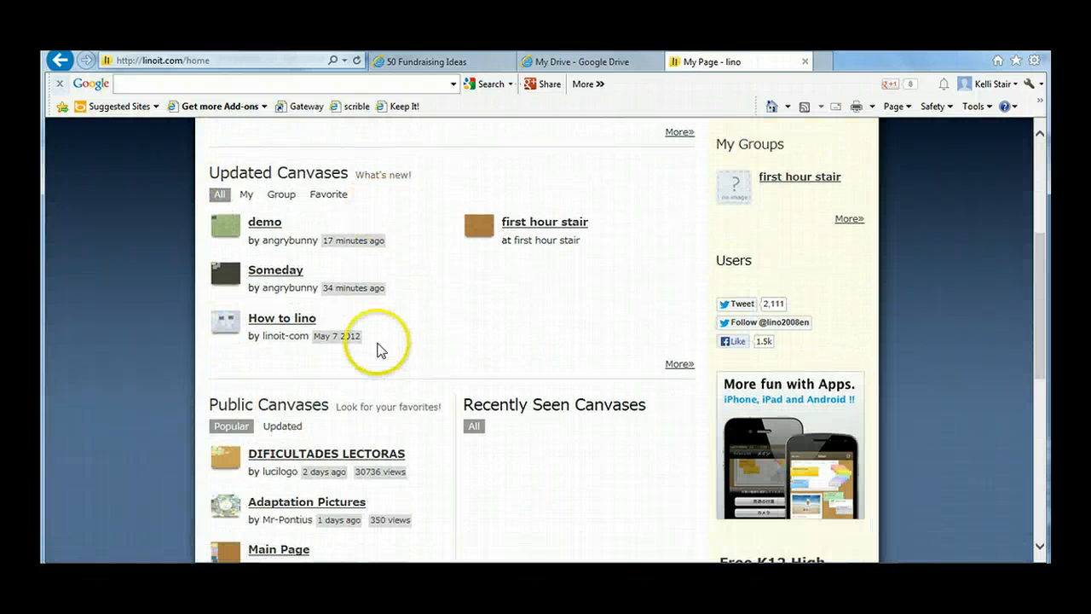
left_click(294, 277)
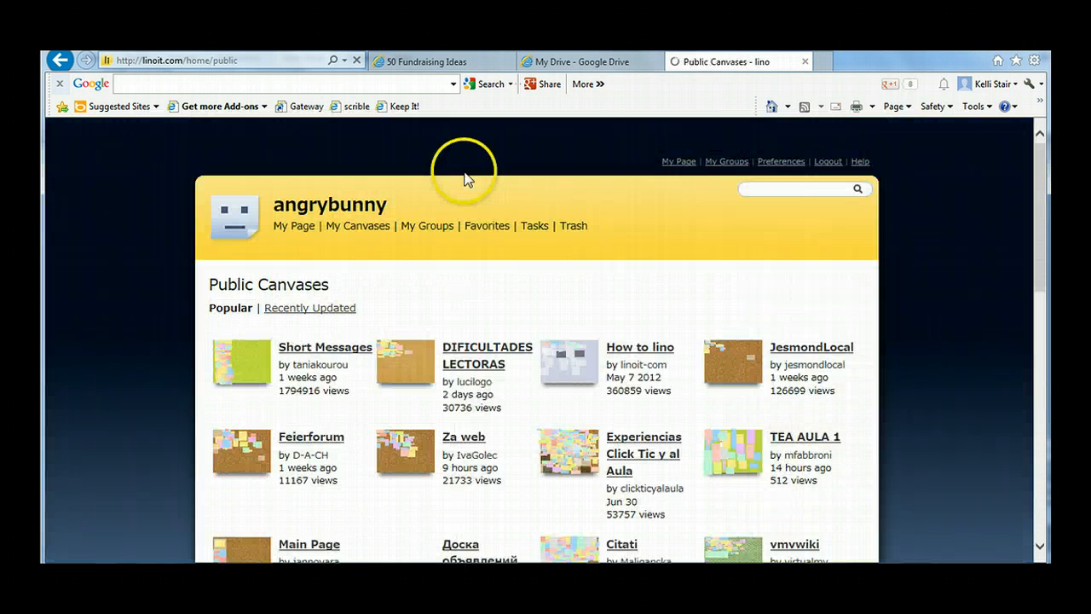
scroll(445, 299, "down", 1)
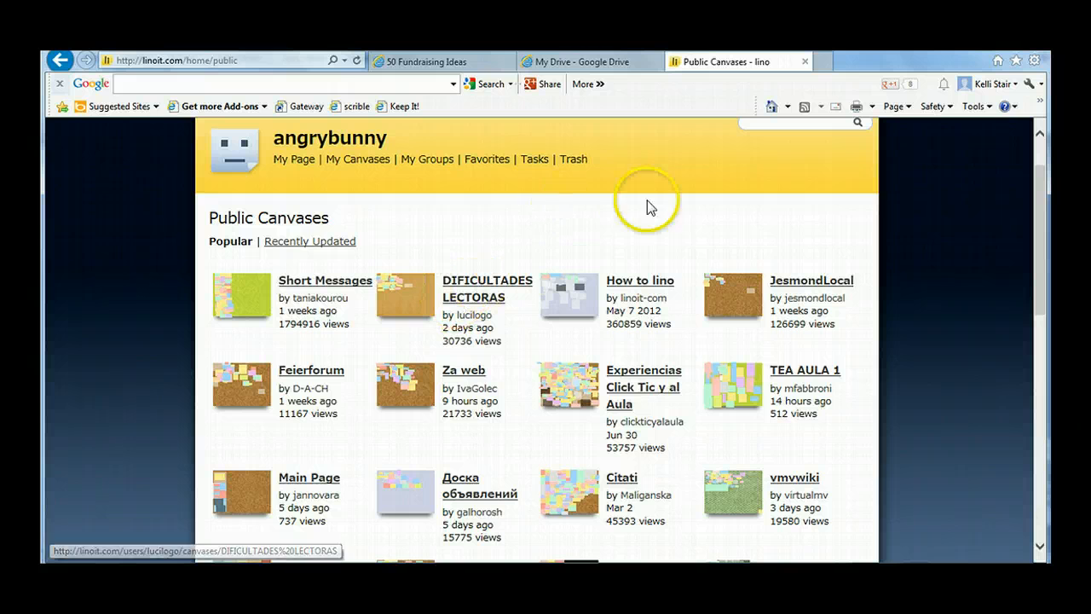
scroll(543, 439, "down", 4)
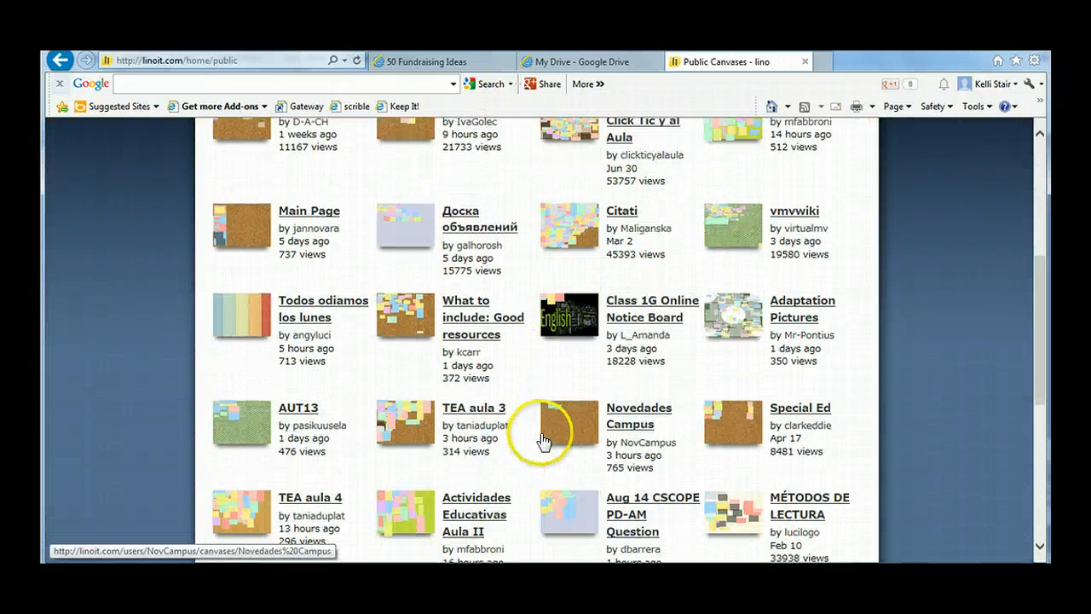
scroll(521, 395, "down", 1)
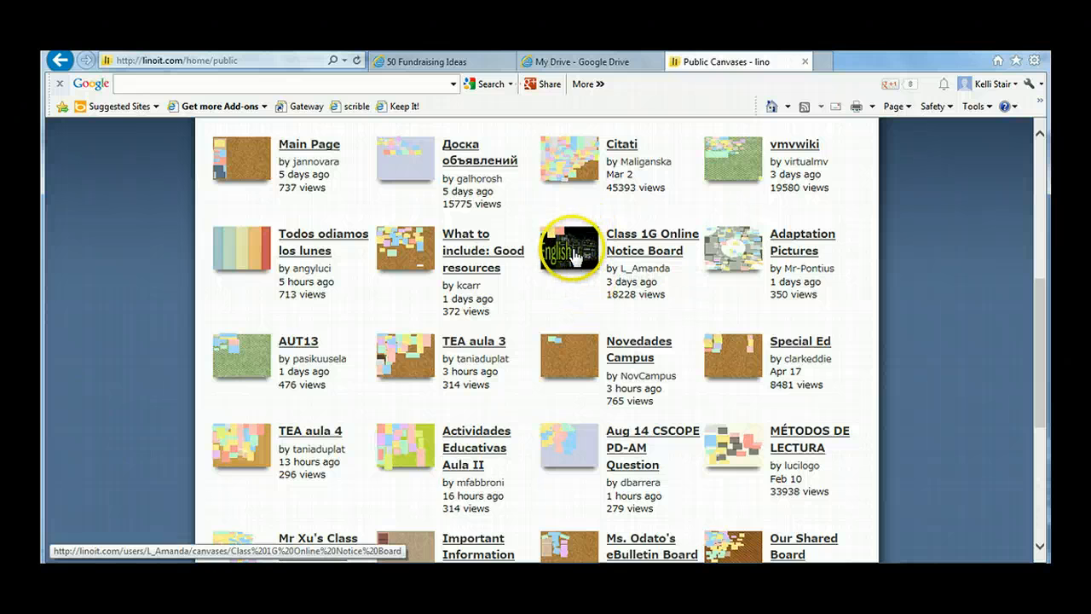
scroll(557, 307, "down", 2)
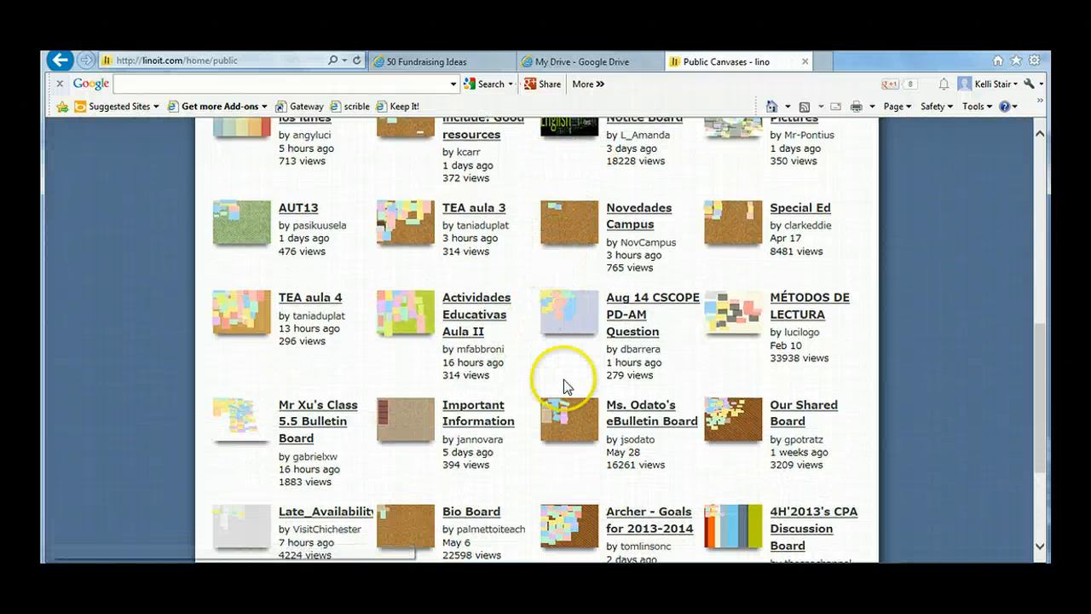
Step: Browse the rest of the first page of popular public canvases down to the page numbers, and return to its beginning
scroll(554, 371, "down", 2)
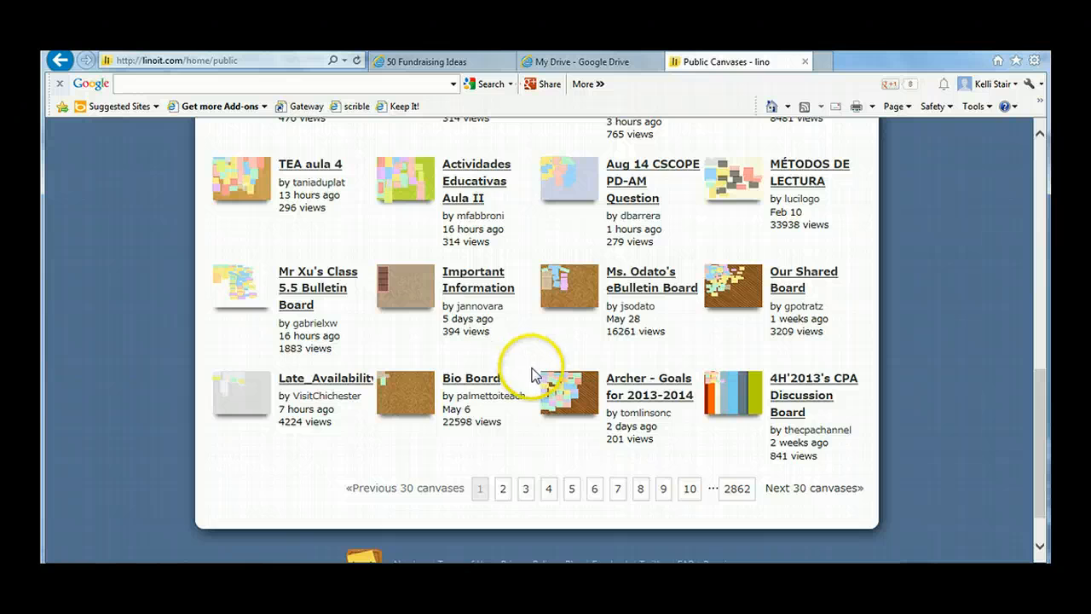
scroll(529, 378, "up", 10)
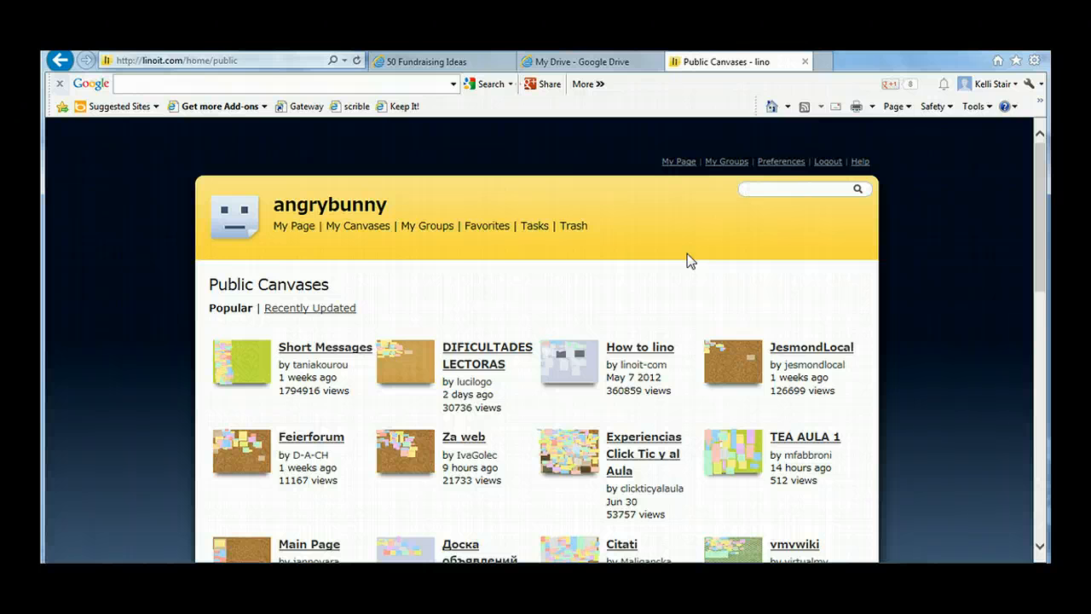
left_click(636, 222)
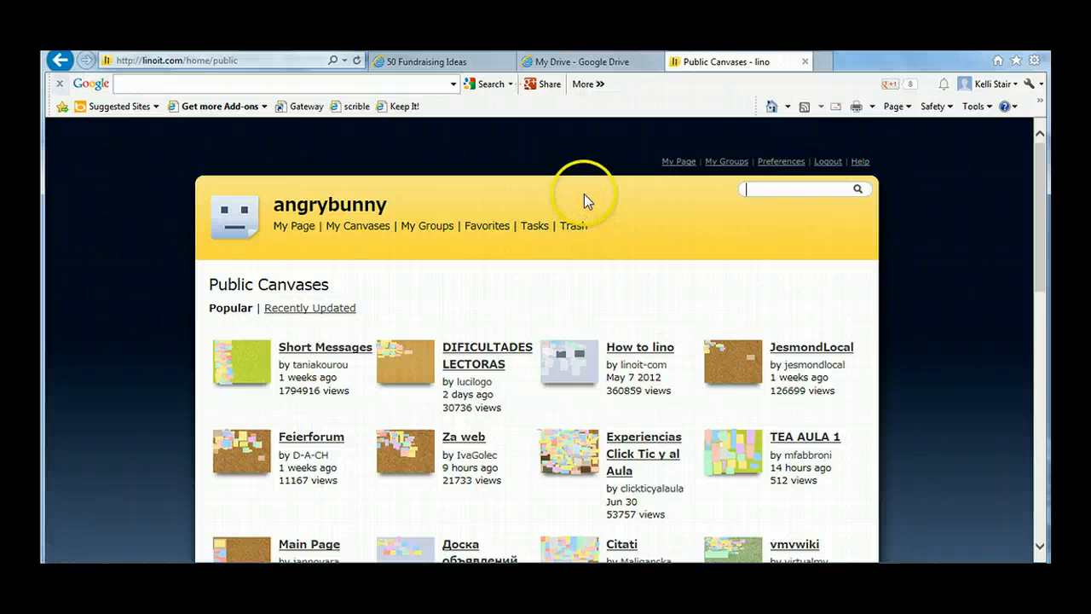
scroll(571, 191, "down", 2)
scroll(564, 180, "up", 2)
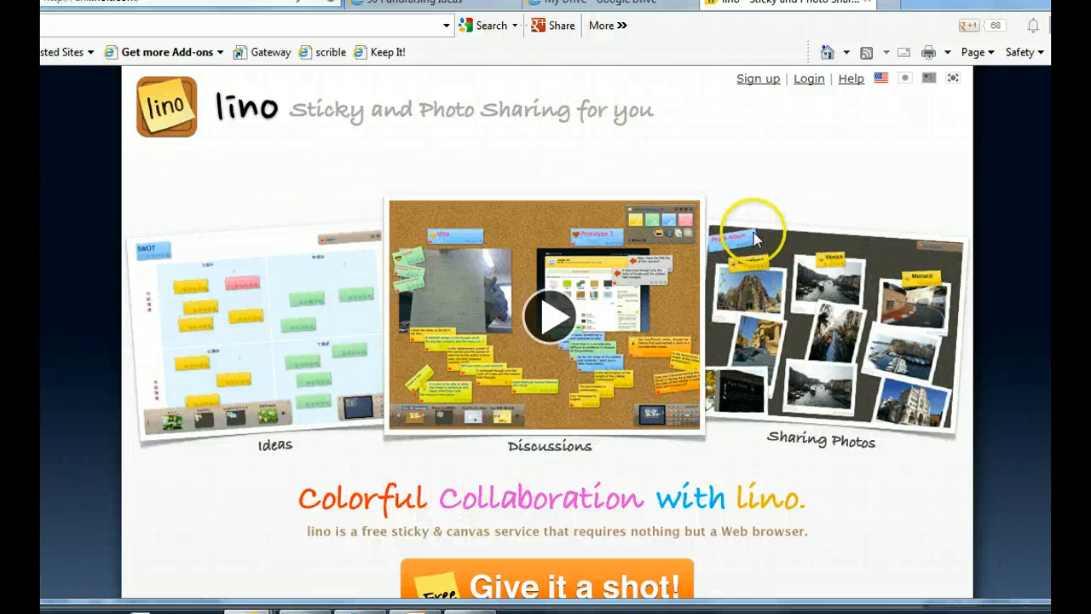
Step: Look over the lino home page, including the device versions, feature descriptions, news, and popular and recently updated canvases
scroll(767, 323, "down", 3)
scroll(772, 324, "down", 4)
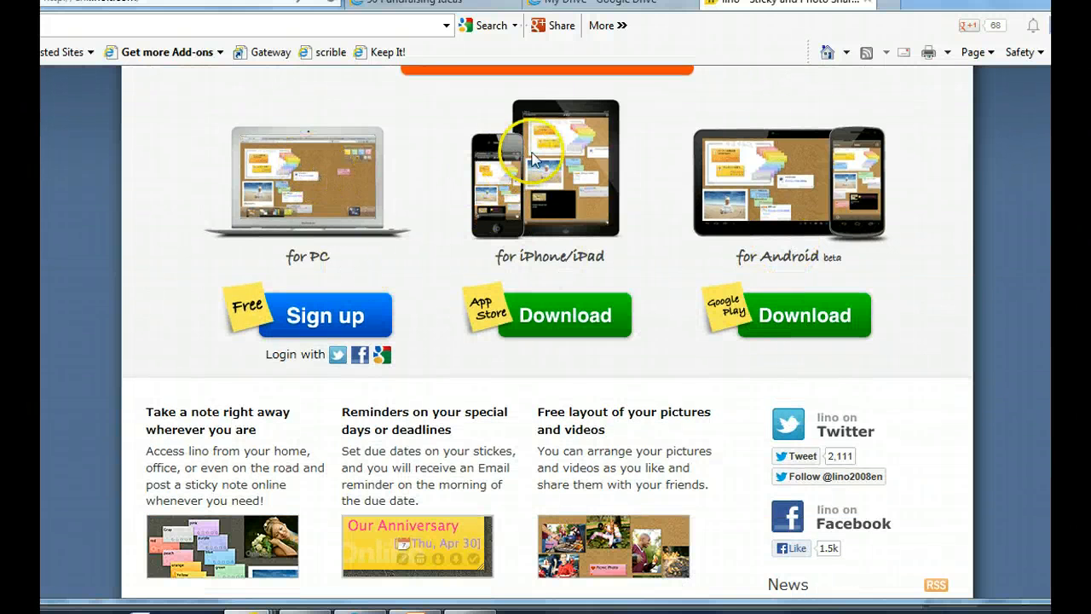
scroll(646, 353, "down", 1)
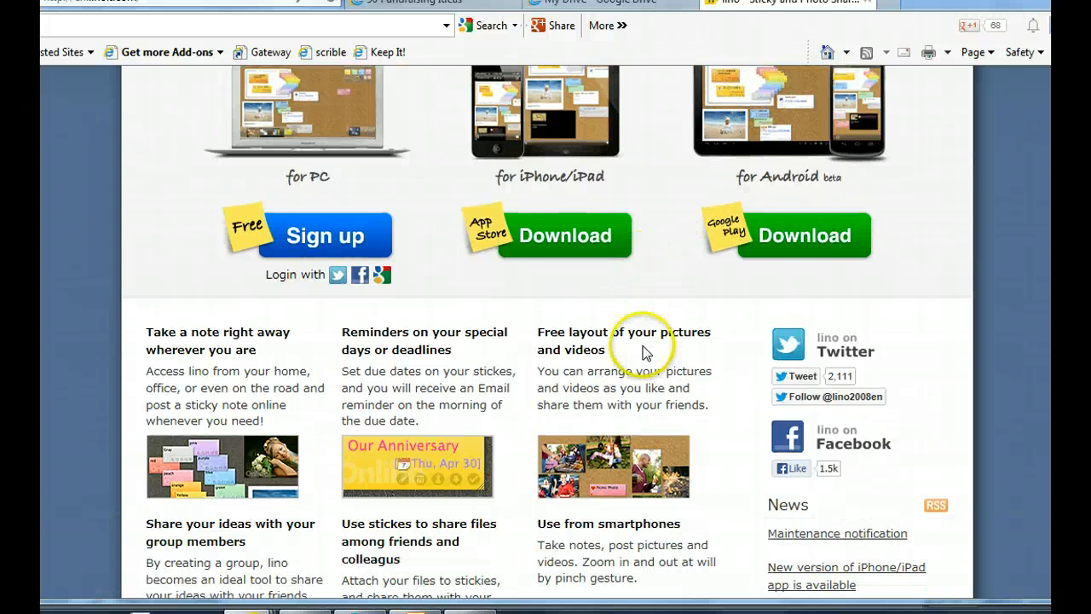
scroll(646, 353, "down", 2)
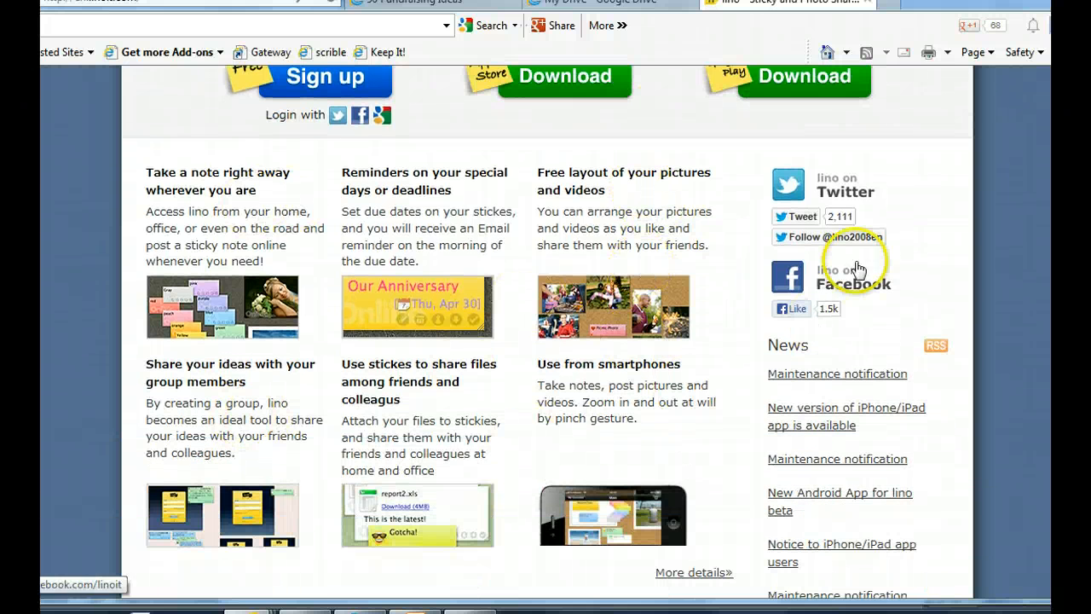
scroll(756, 385, "down", 3)
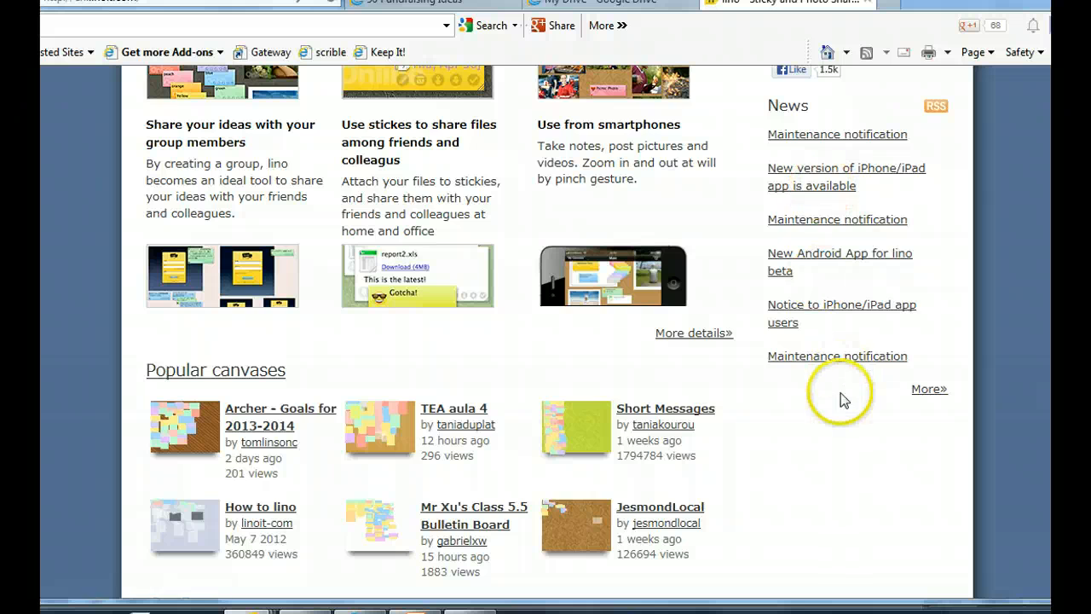
scroll(743, 401, "down", 2)
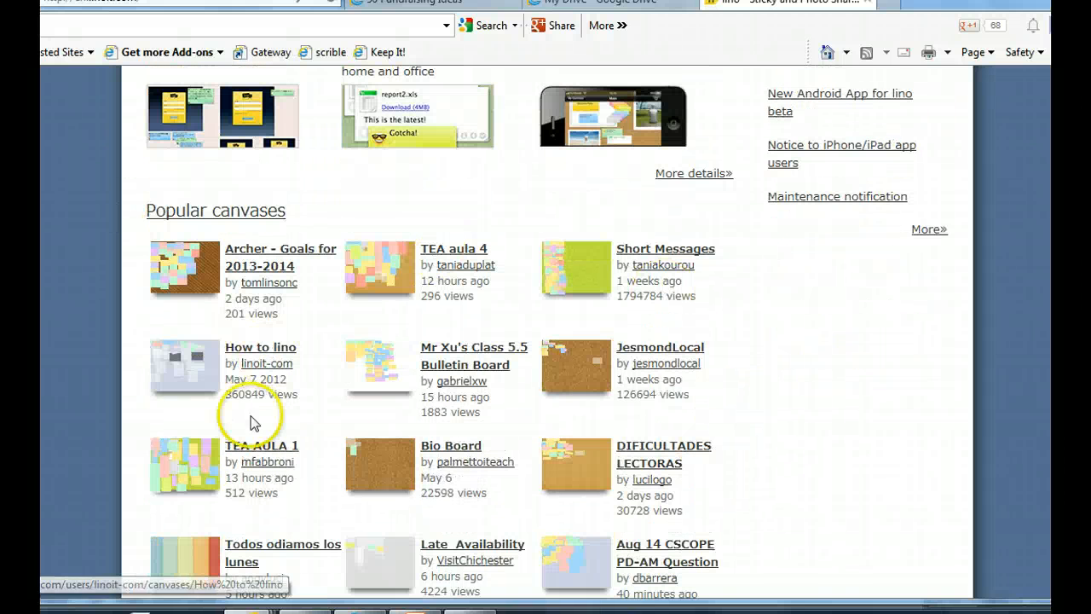
scroll(788, 345, "down", 3)
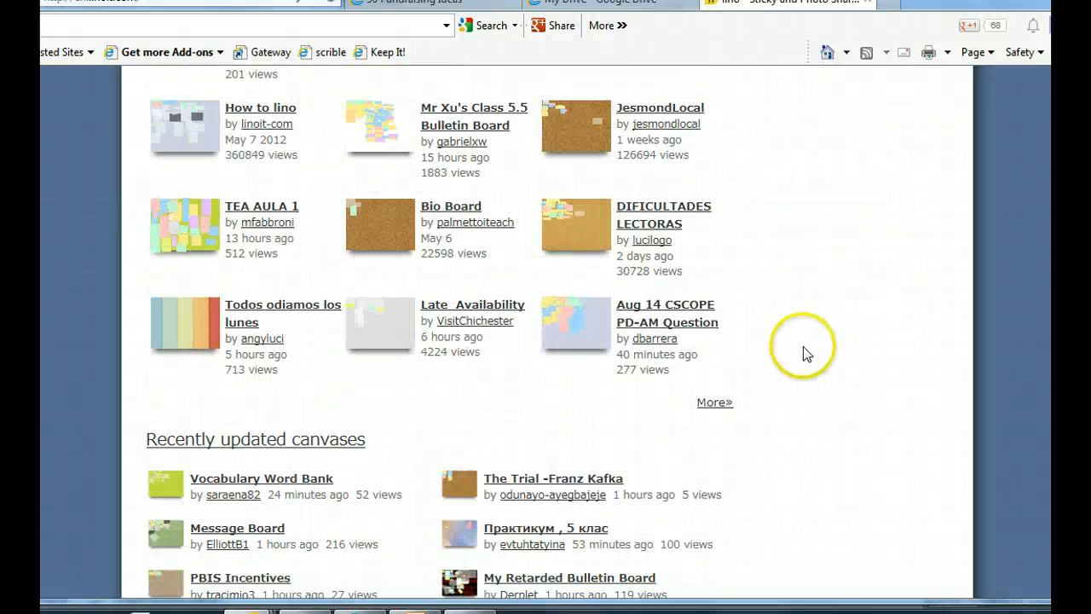
scroll(803, 346, "up", 15)
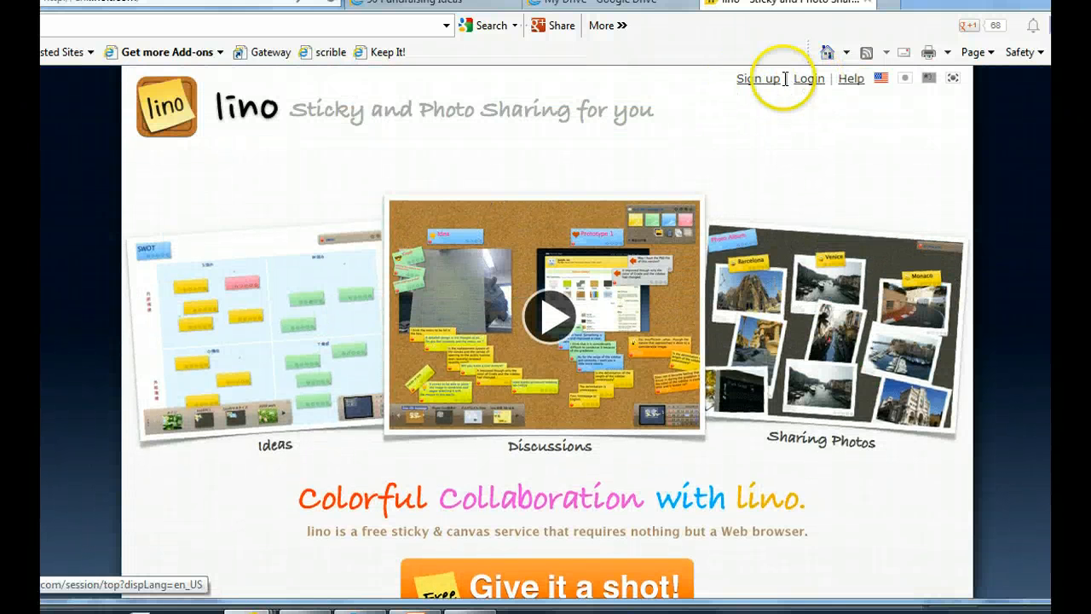
Step: Open the lino sign-up form and fill in the username "angrybunny", the account password and the e-mail address
left_click(758, 80)
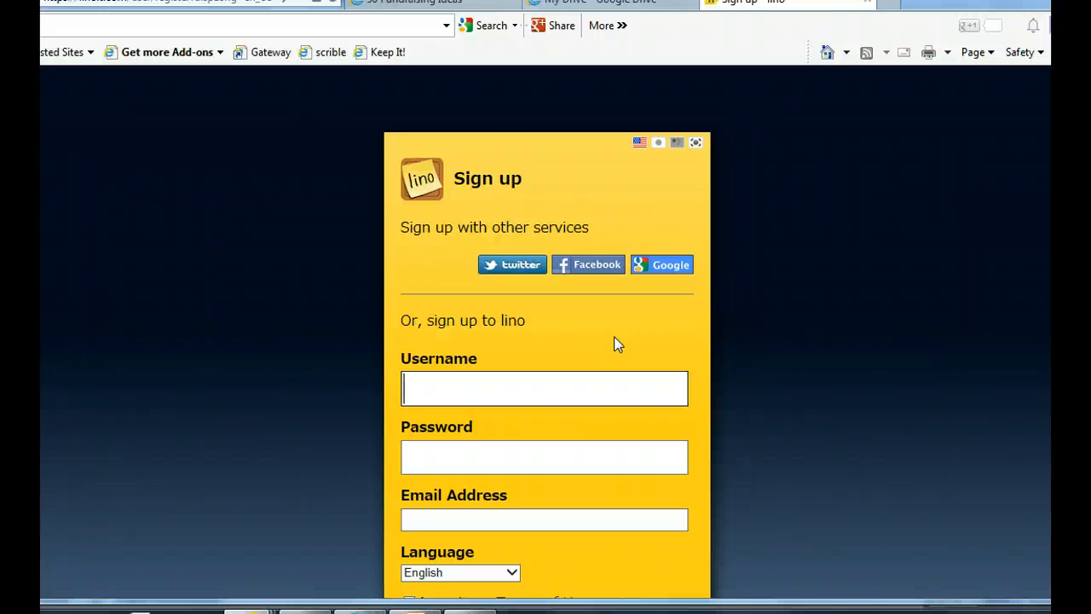
type("angry")
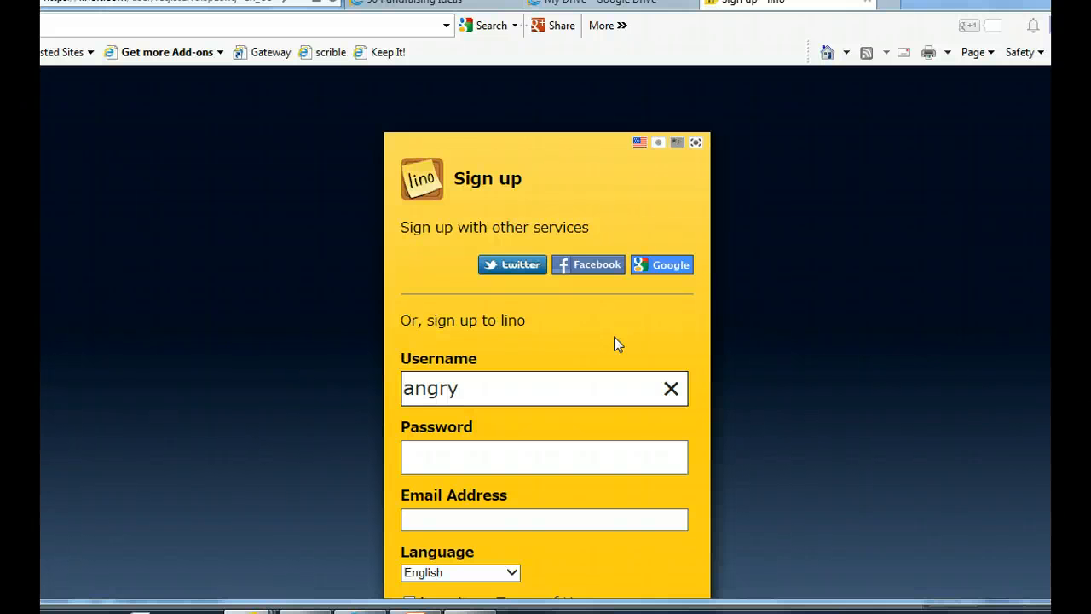
type("bunny")
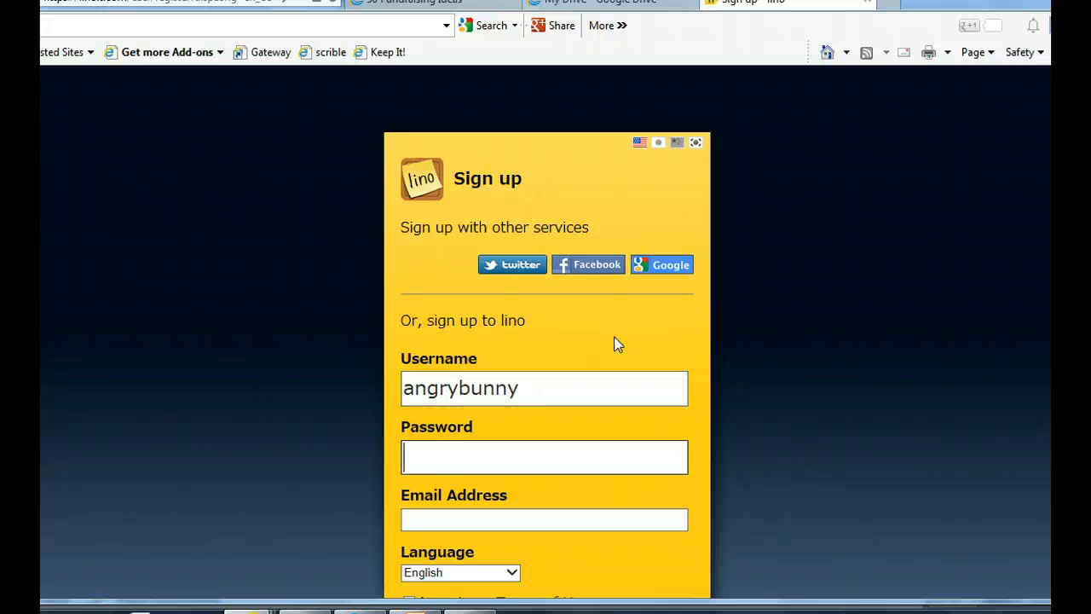
key("Tab")
type("******")
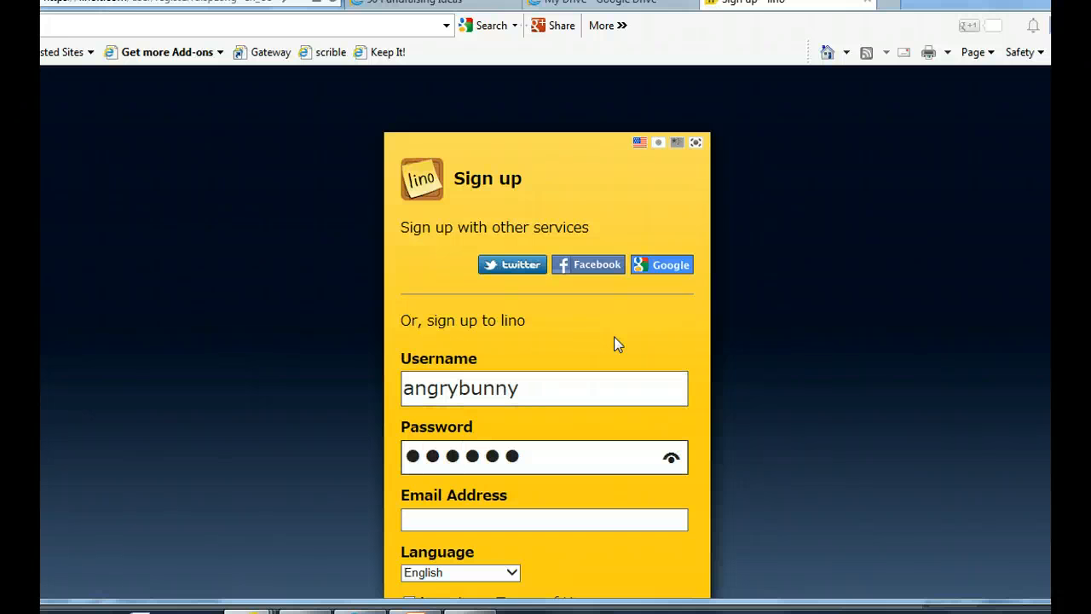
key("Tab")
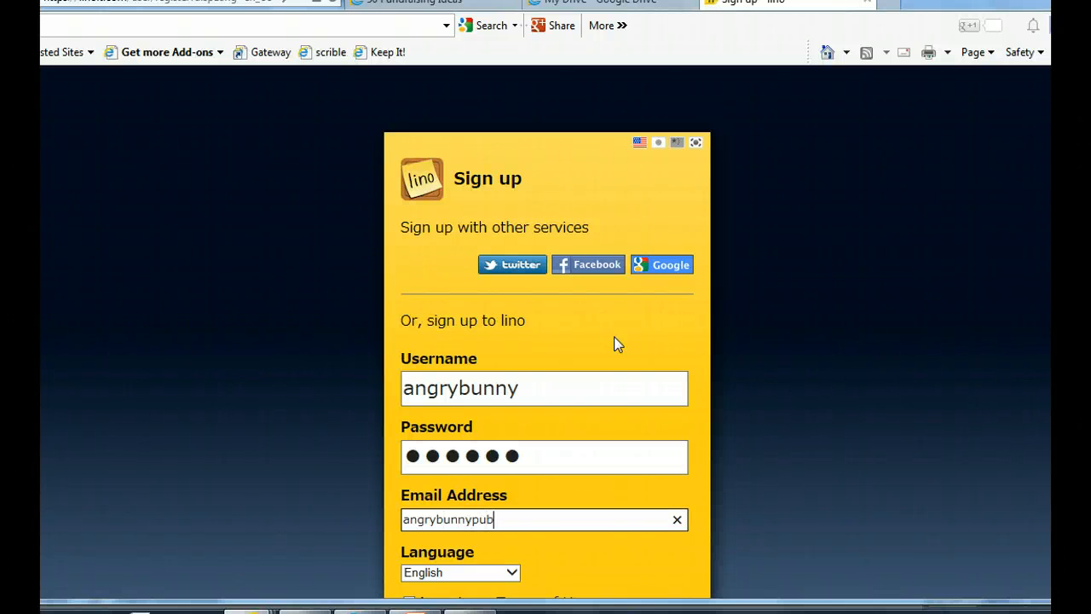
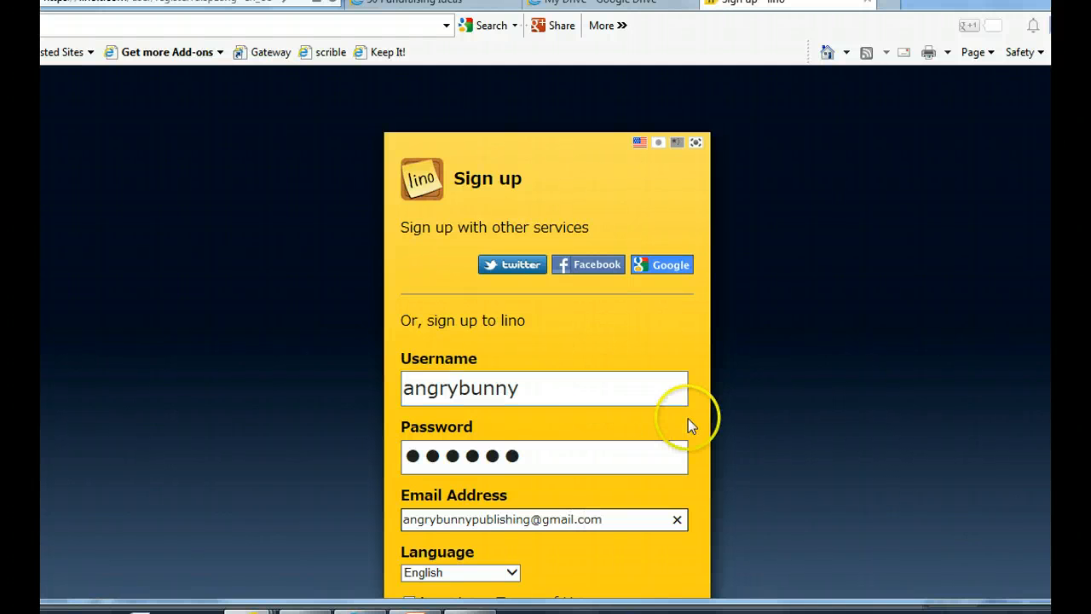
Step: Accept the Terms of Use and submit the sign-up form, and open the Main canvas from My Page
scroll(754, 425, "down", 2)
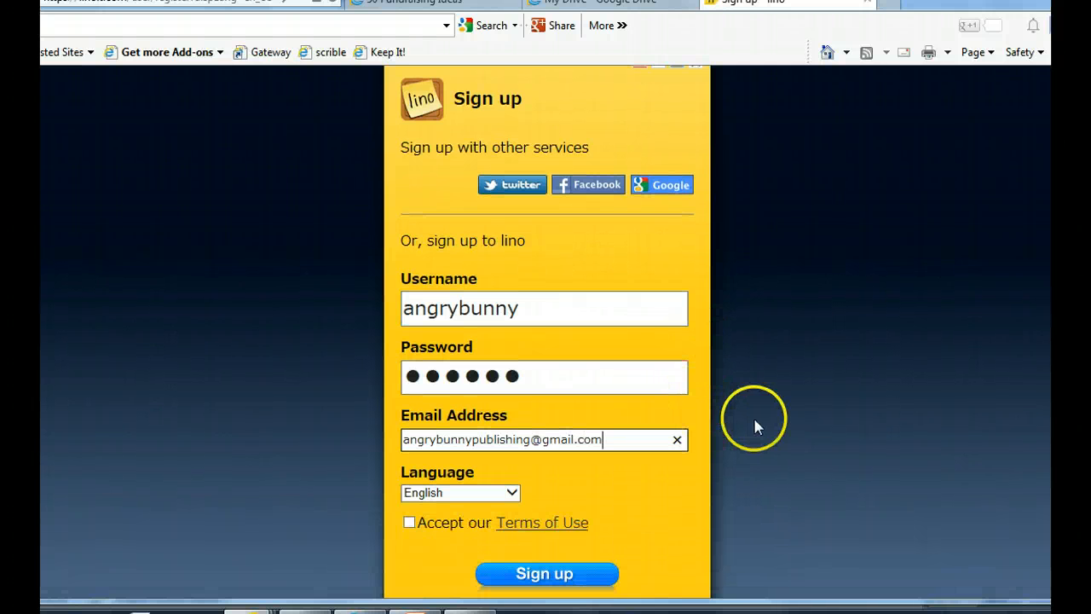
left_click(410, 523)
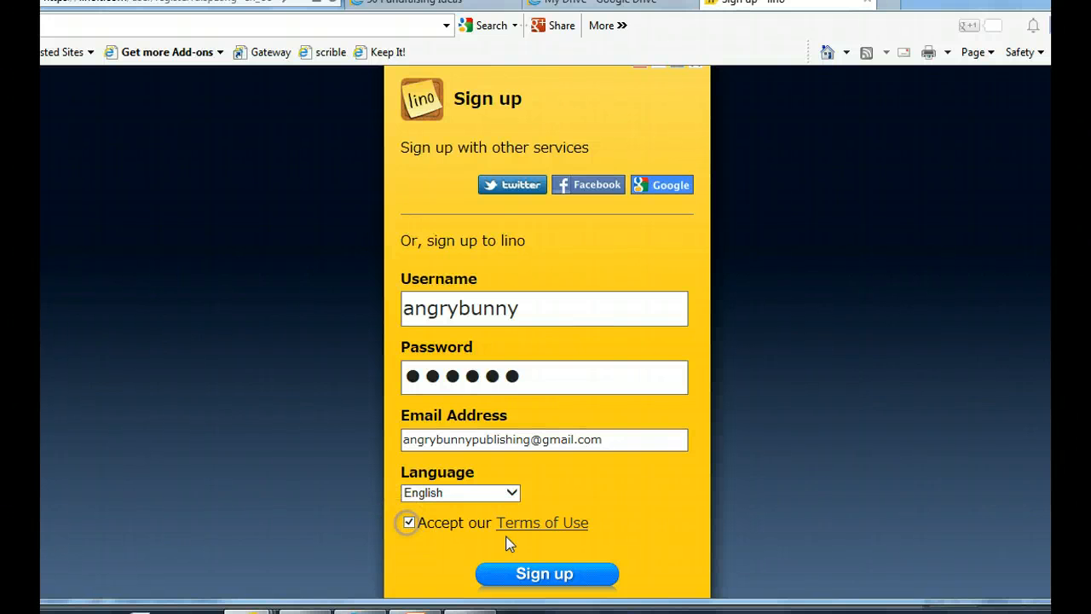
left_click(547, 580)
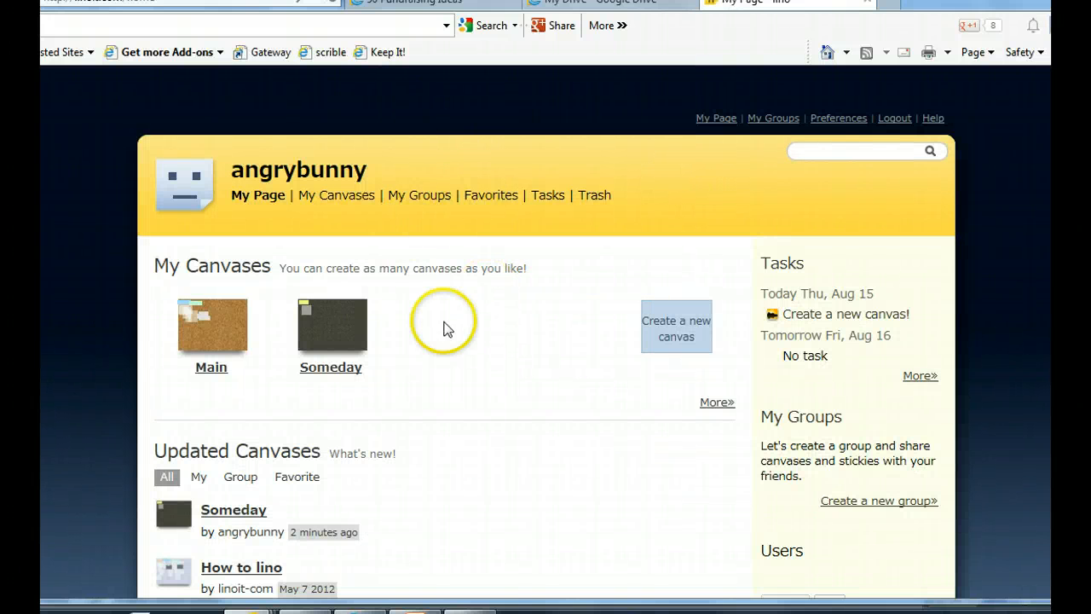
left_click(213, 322)
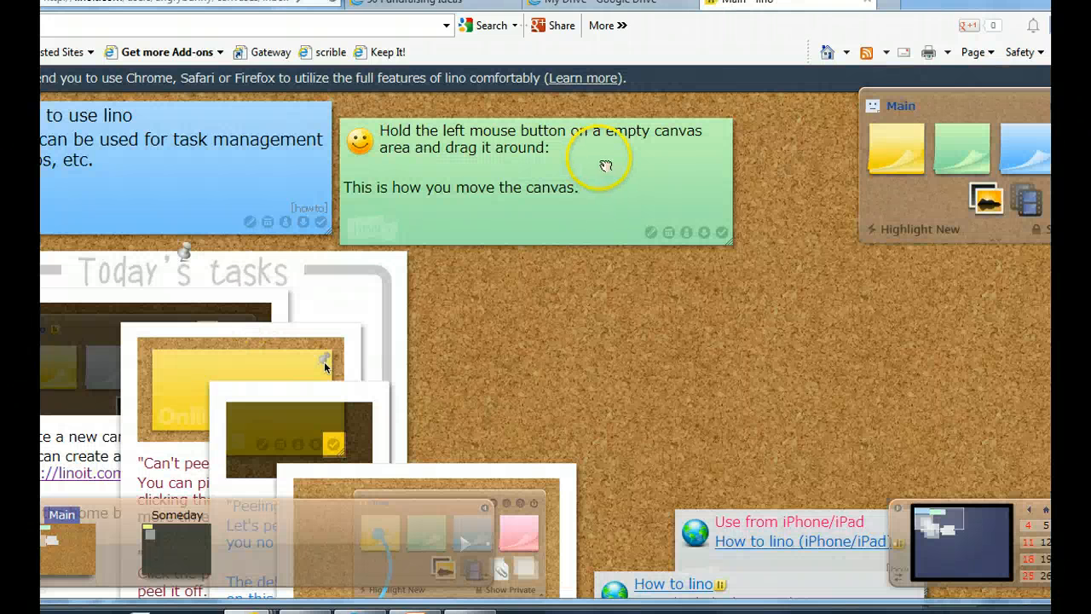